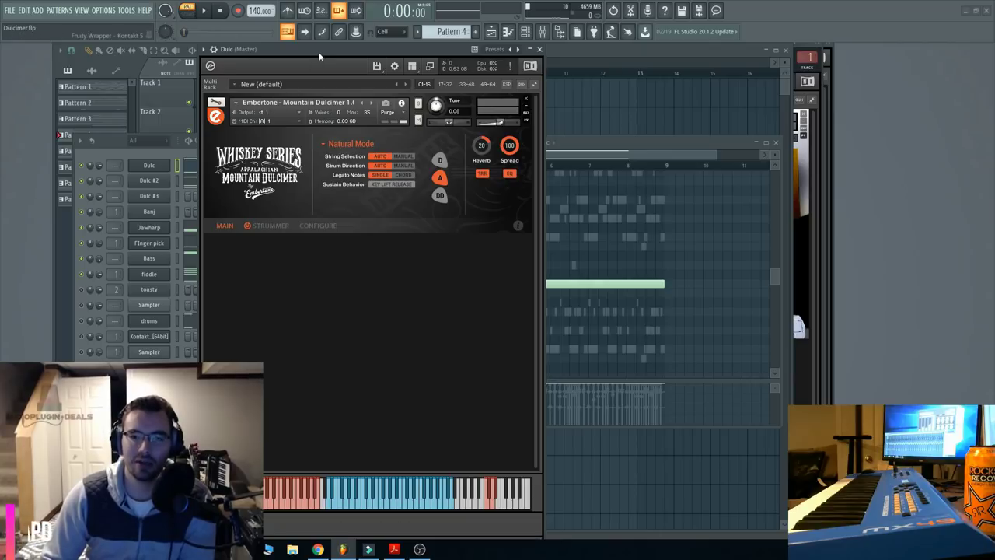
Nudge the Mountain Dulcimer Kontakt window slightly left by its title bar
{"action": "mouse_move", "coordinate": [318, 56]}
{"action": "left_mouse_down"}
{"action": "mouse_move", "coordinate": [355, 66]}
{"action": "mouse_move", "coordinate": [305, 60]}
{"action": "left_mouse_up"}
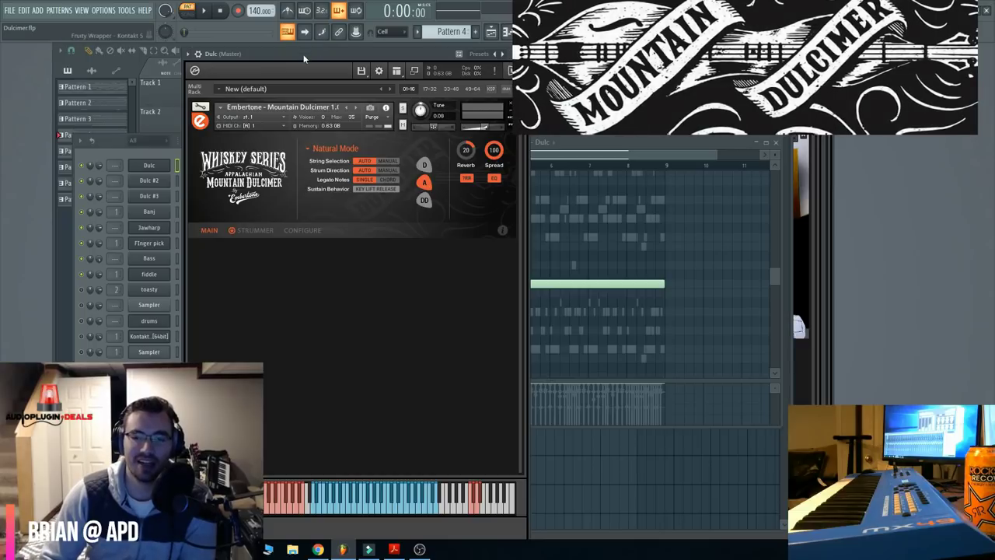
{"action": "left_click_drag", "start_coordinate": [304, 59], "coordinate": [293, 54]}
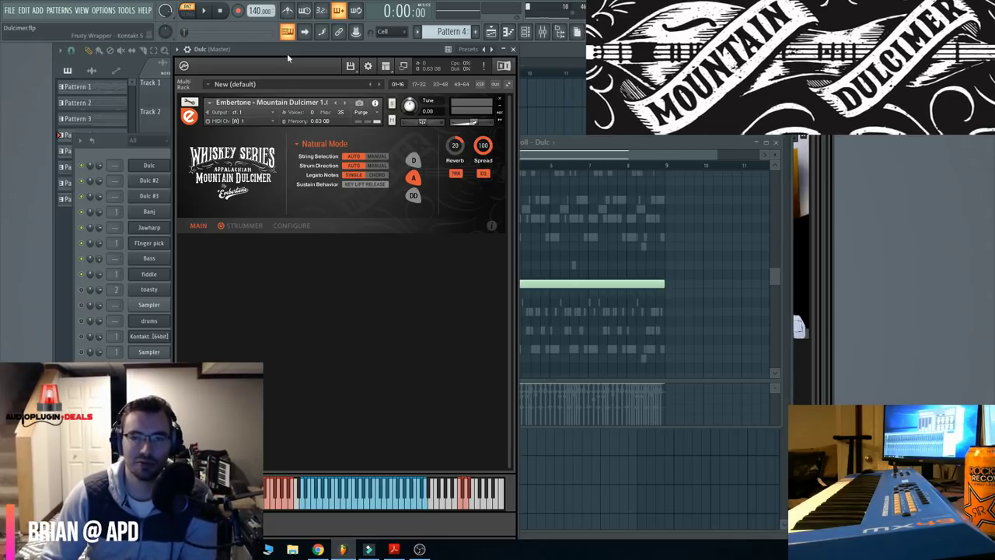
Bring the arrangement playlist to the front with the channel rack shown over it
{"action": "left_click", "coordinate": [119, 152]}
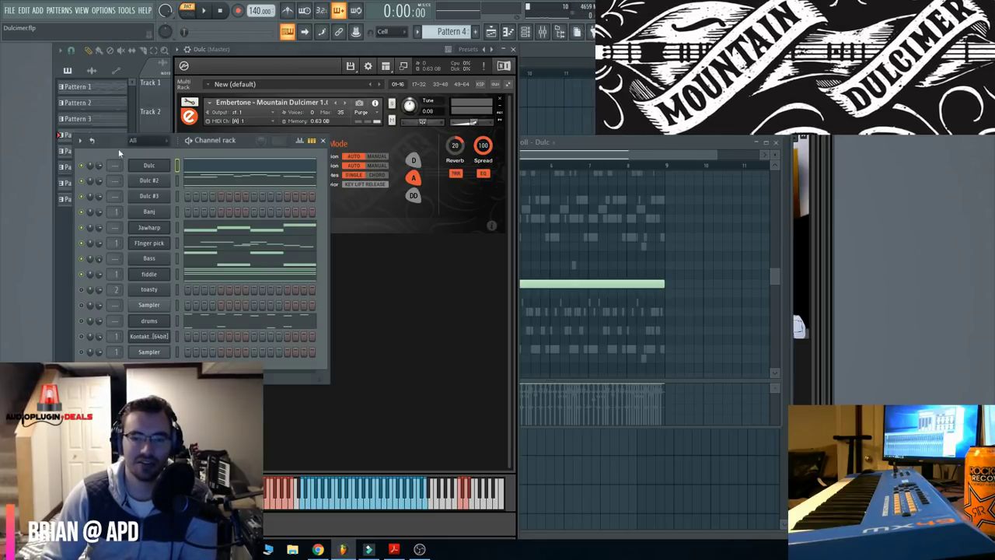
{"action": "left_click", "coordinate": [316, 50]}
{"action": "left_click", "coordinate": [287, 31]}
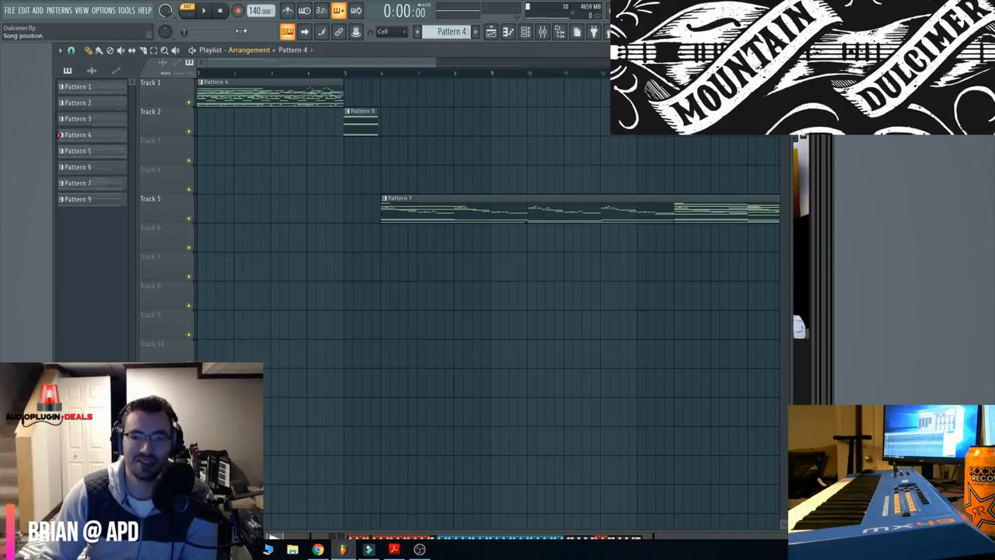
{"action": "left_click", "coordinate": [81, 11]}
{"action": "left_click", "coordinate": [97, 51]}
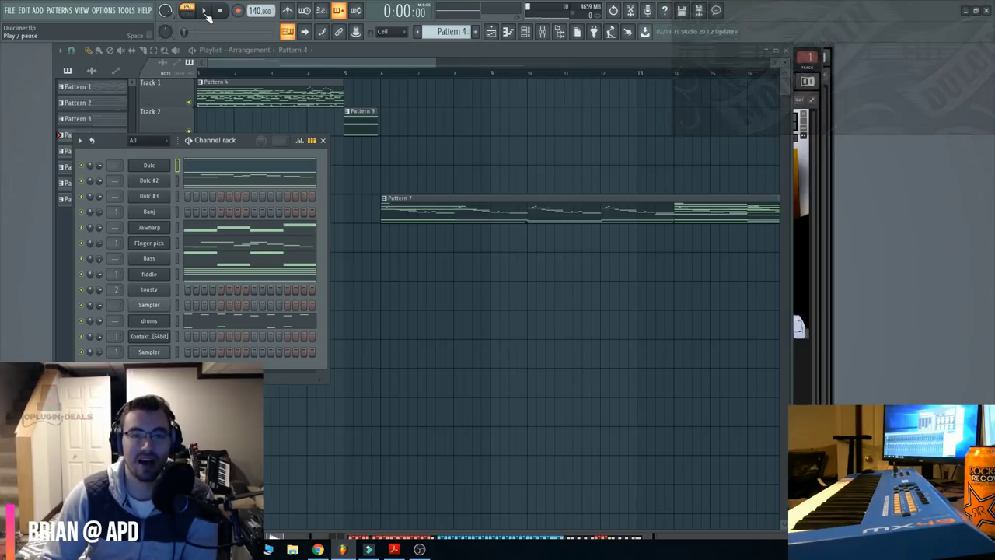
Play the song, switch to pattern mode, then stop playback
{"action": "left_click", "coordinate": [205, 11]}
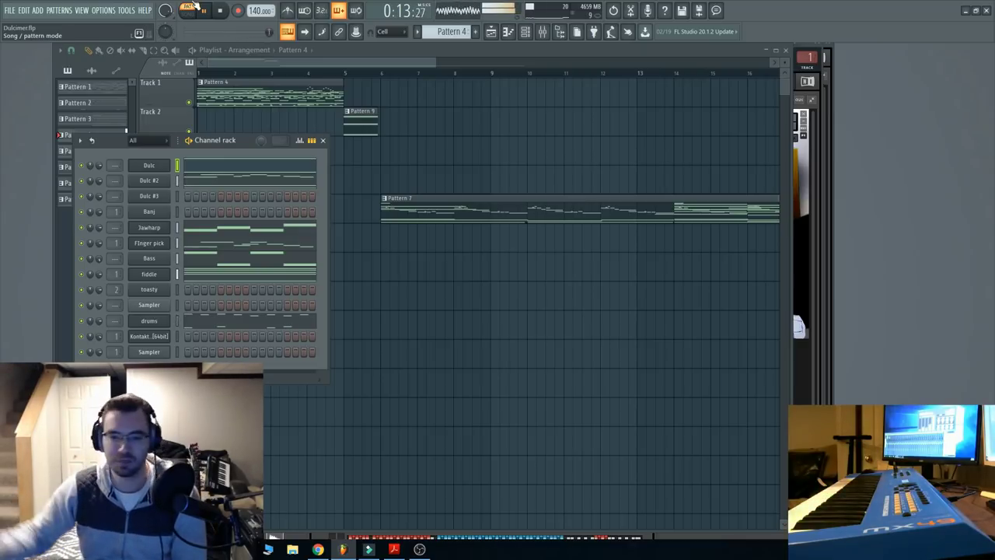
{"action": "left_click", "coordinate": [191, 8]}
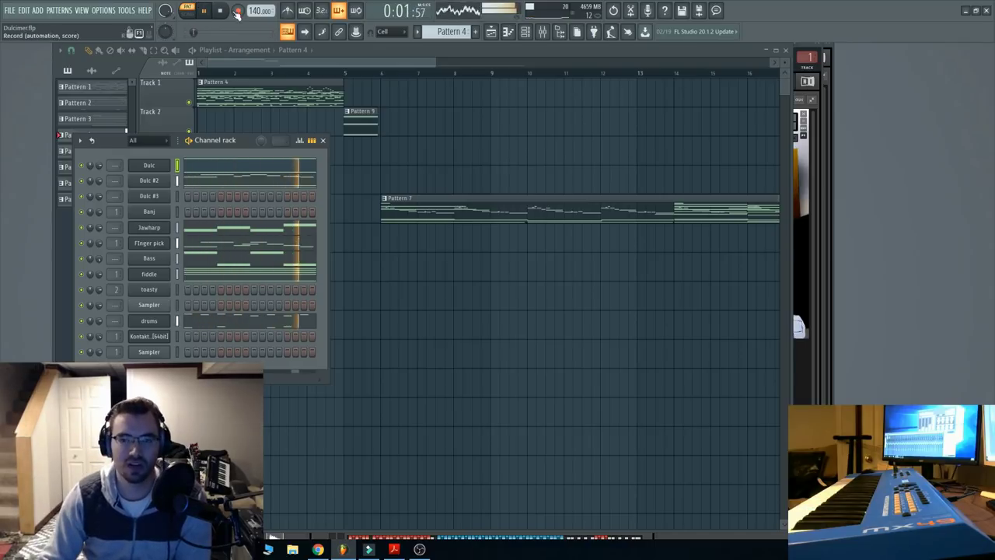
{"action": "left_click", "coordinate": [220, 10]}
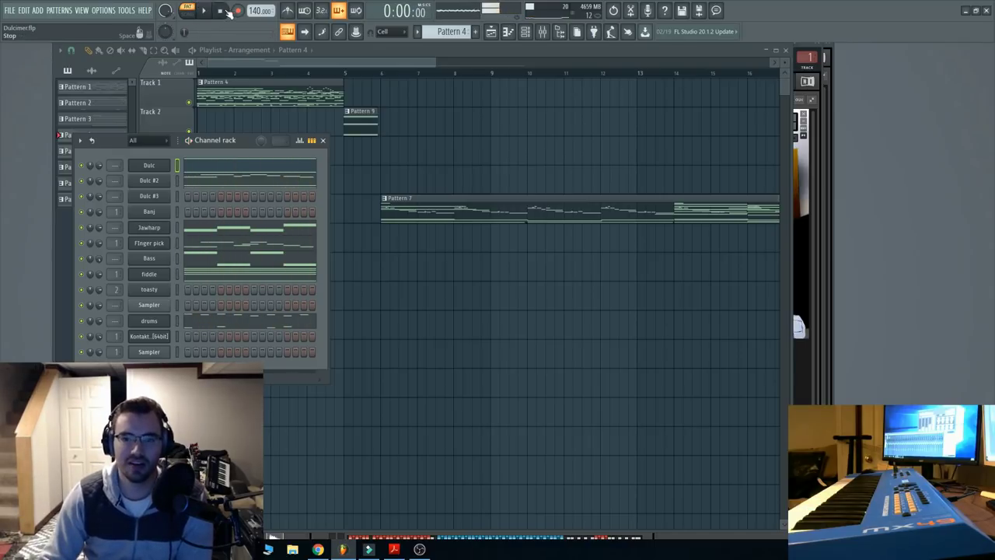
Move the channel rack window left into place
{"action": "right_click", "coordinate": [81, 184]}
{"action": "left_click", "coordinate": [84, 170]}
{"action": "left_click_drag", "start_coordinate": [250, 146], "coordinate": [206, 153]}
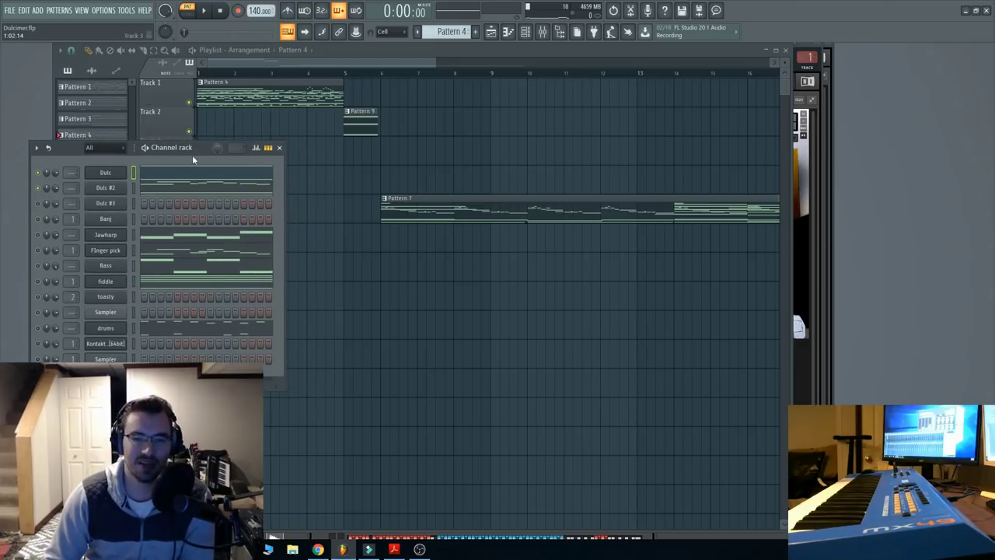
{"action": "left_click_drag", "start_coordinate": [202, 149], "coordinate": [182, 148]}
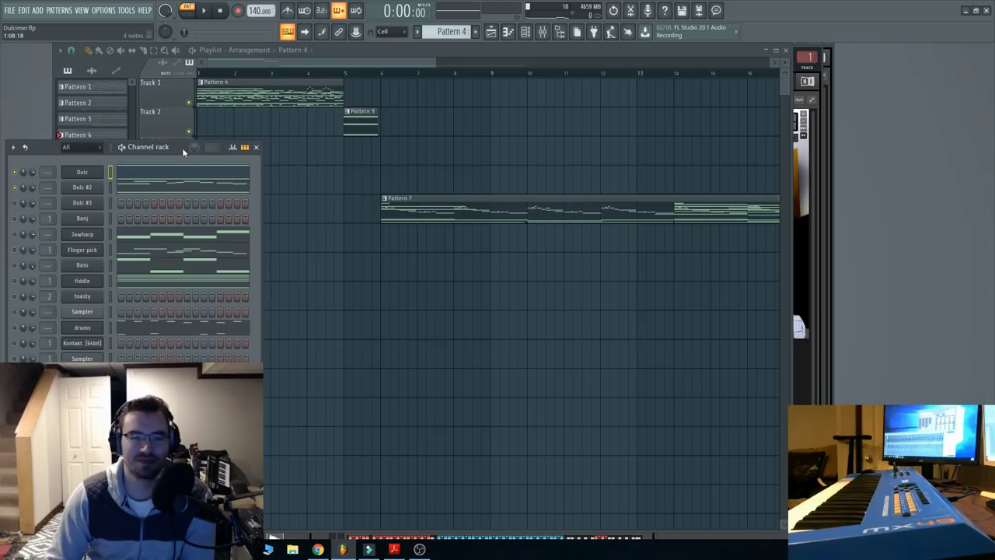
{"action": "left_click_drag", "start_coordinate": [179, 147], "coordinate": [182, 147]}
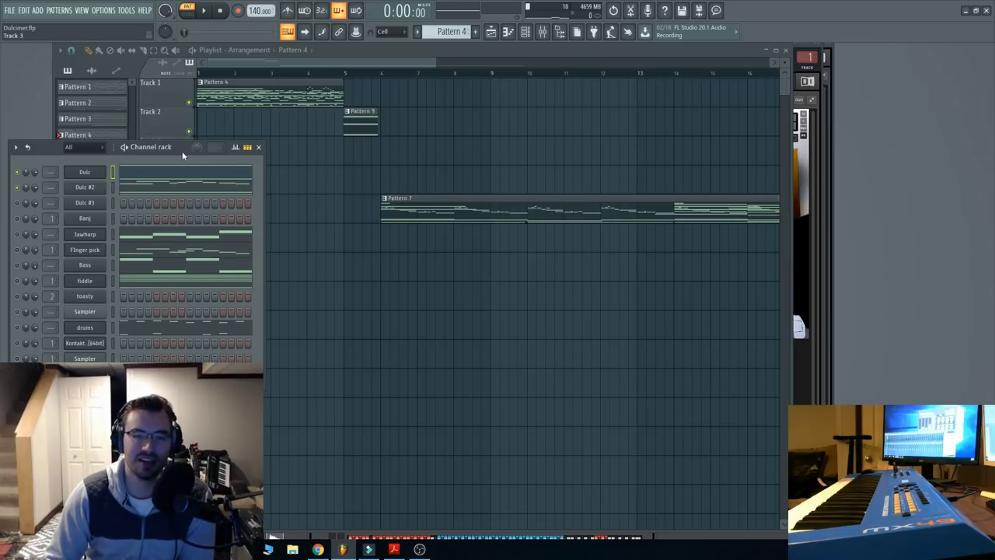
Settle the channel rack position, then solo the Dulc channel and play it
{"action": "left_click_drag", "start_coordinate": [182, 151], "coordinate": [223, 138]}
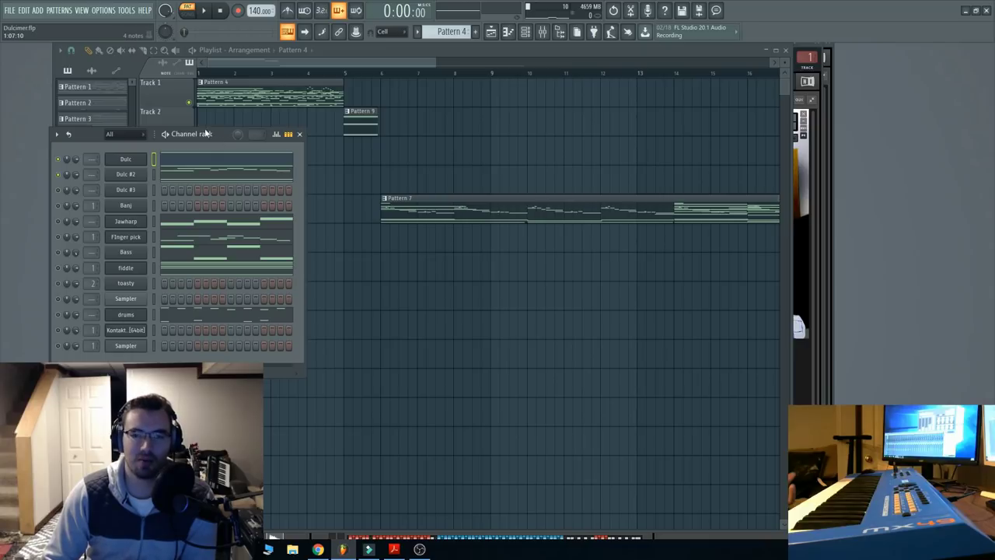
{"action": "left_click_drag", "start_coordinate": [207, 134], "coordinate": [205, 140]}
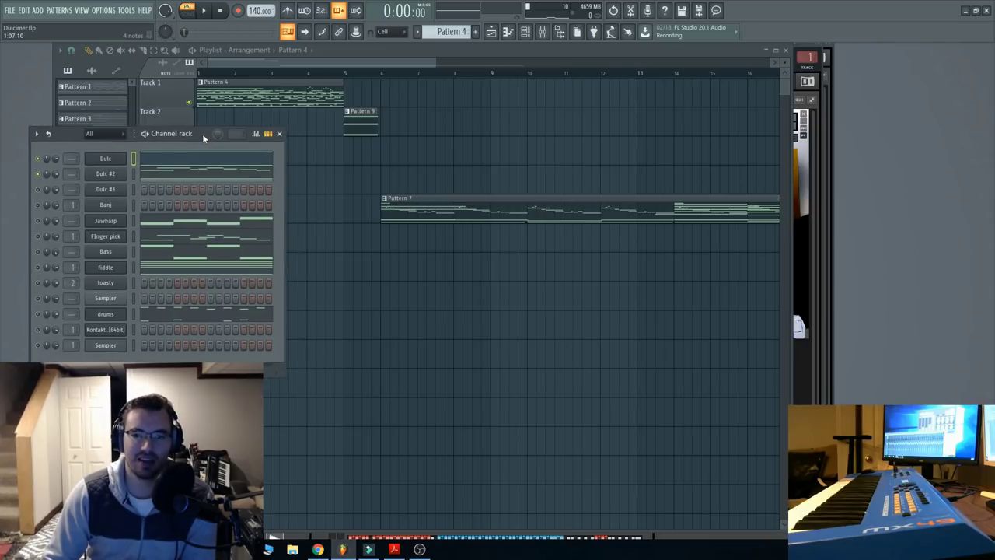
{"action": "right_click", "coordinate": [39, 159]}
{"action": "left_click", "coordinate": [204, 10]}
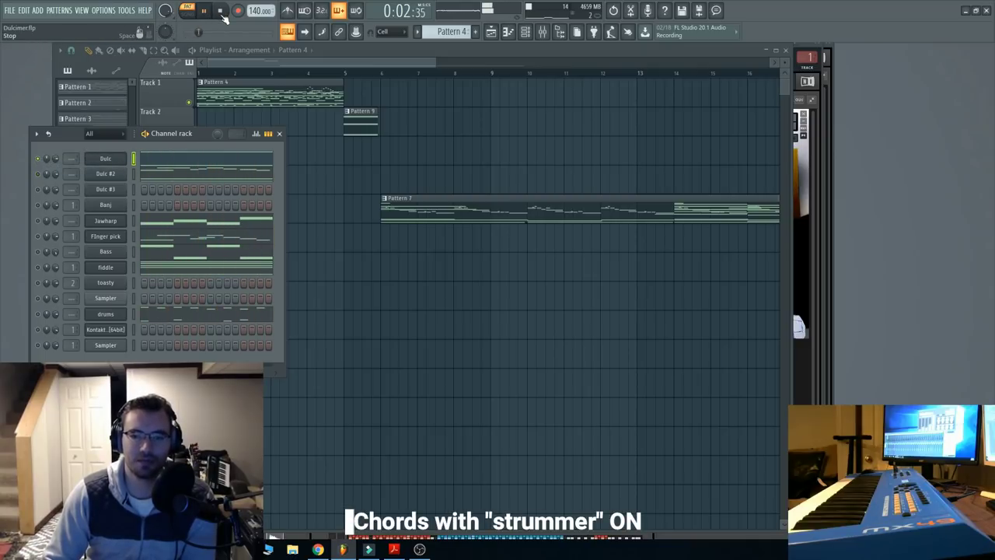
Enable Dulc #2 alongside Dulc and play the song with both dulcimers, then stop
{"action": "left_click", "coordinate": [220, 11]}
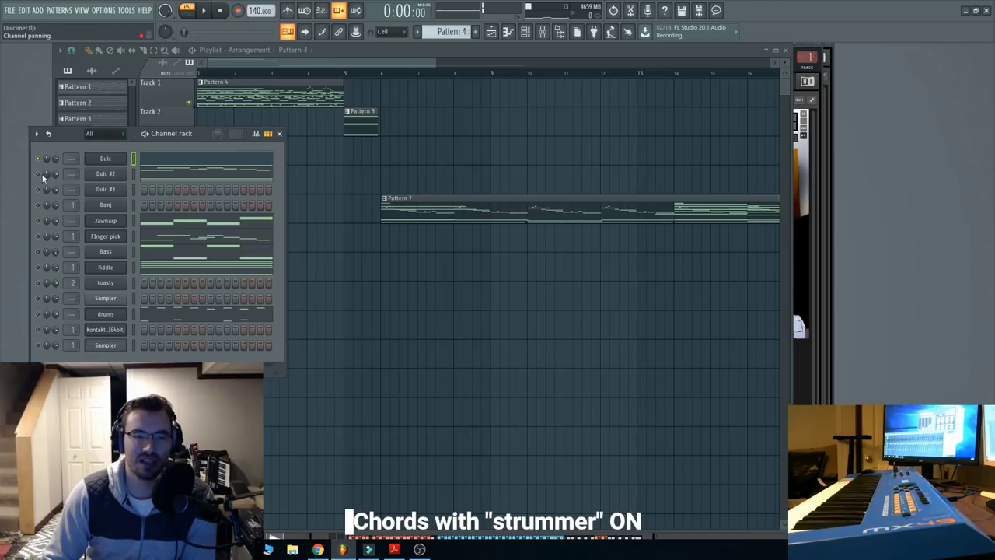
{"action": "left_click", "coordinate": [39, 175]}
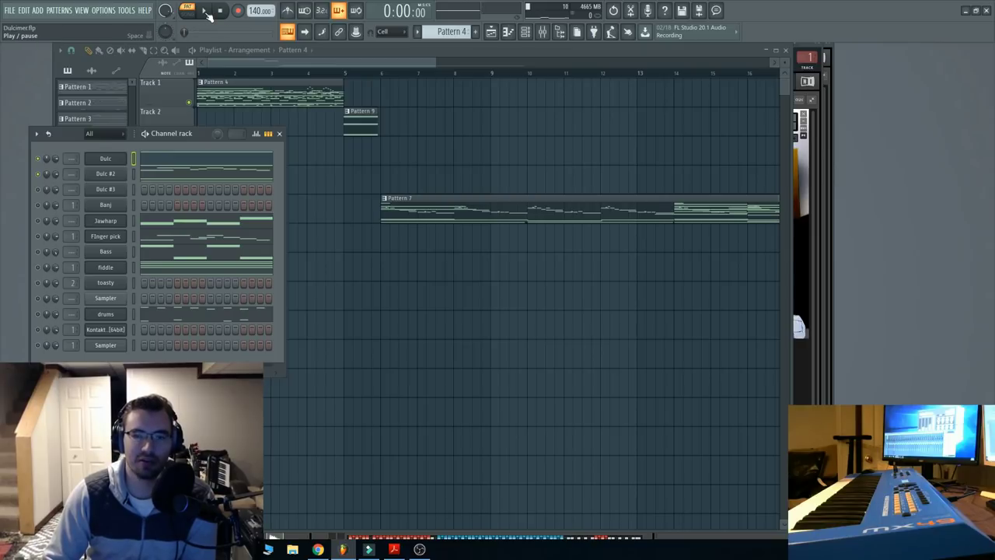
{"action": "left_click", "coordinate": [207, 12]}
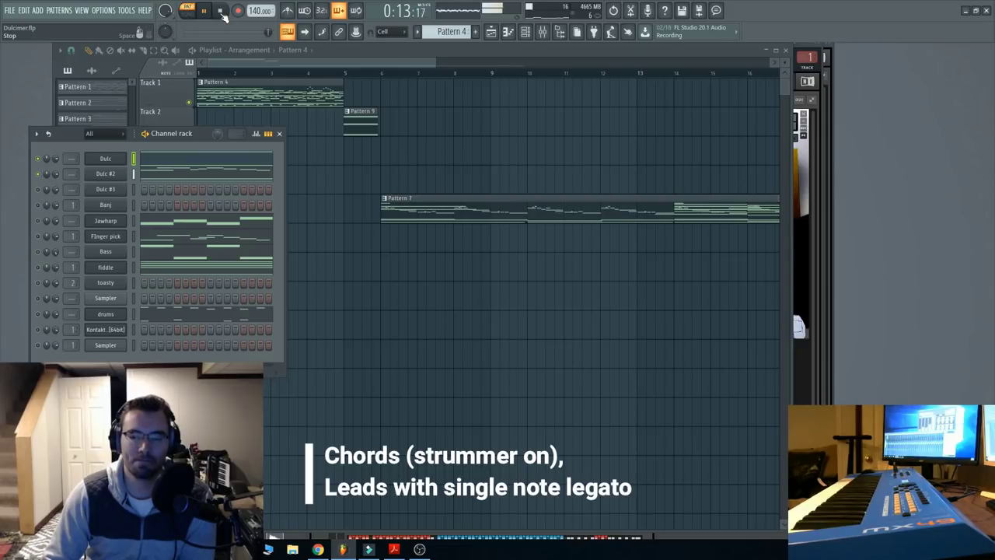
{"action": "left_click", "coordinate": [224, 15]}
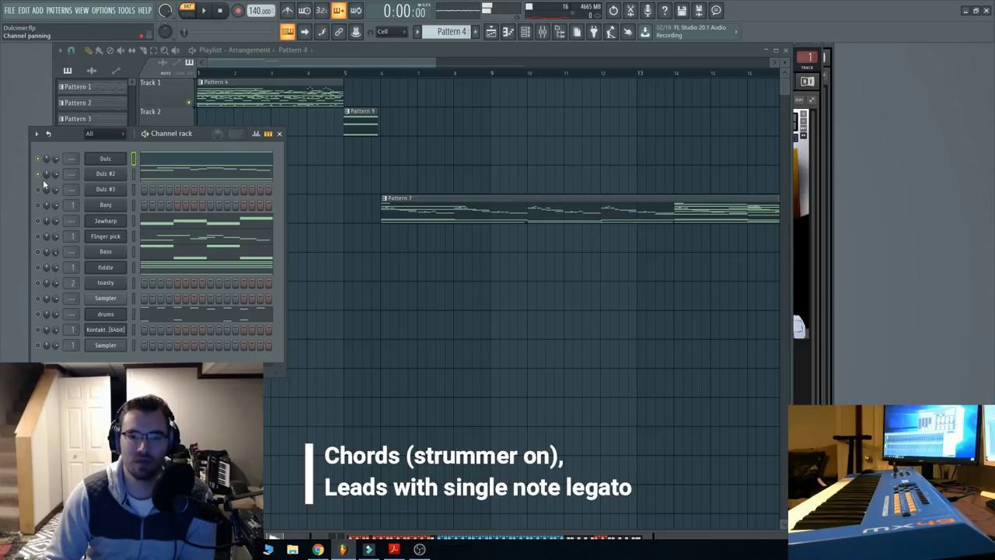
Solo the Dulc #2 channel and bring the arrangement playlist forward
{"action": "right_click", "coordinate": [39, 175]}
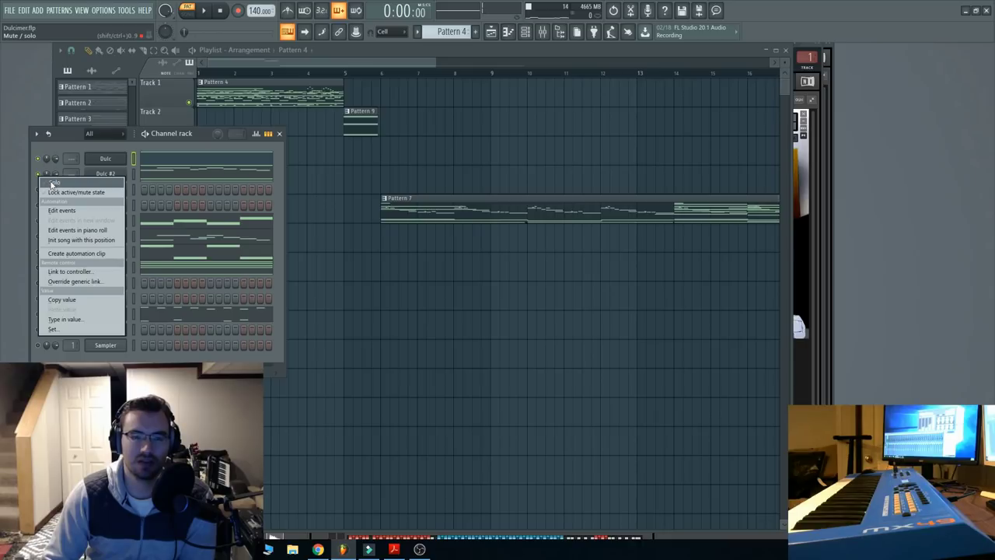
{"action": "left_click", "coordinate": [203, 135]}
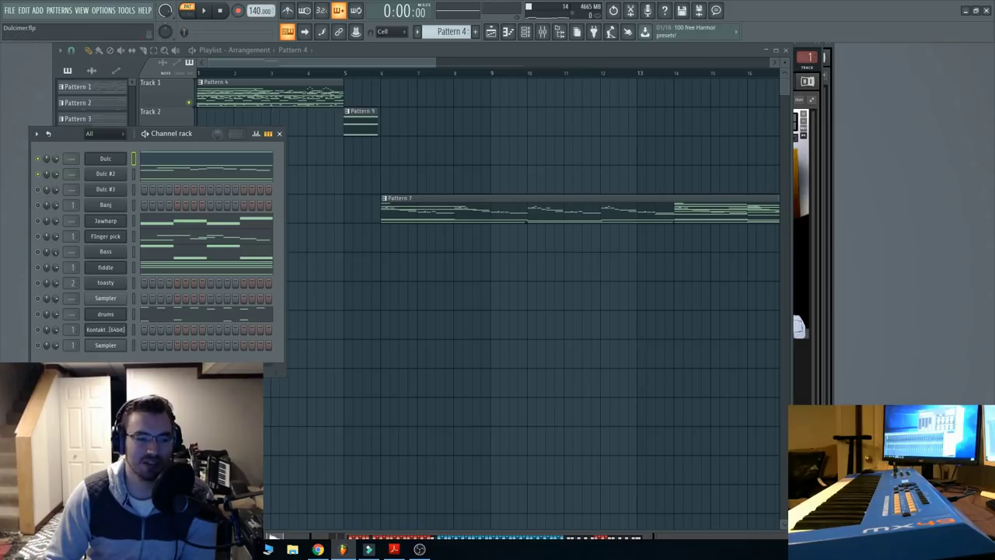
{"action": "right_click", "coordinate": [40, 178]}
{"action": "left_click", "coordinate": [55, 185]}
{"action": "left_click", "coordinate": [249, 60]}
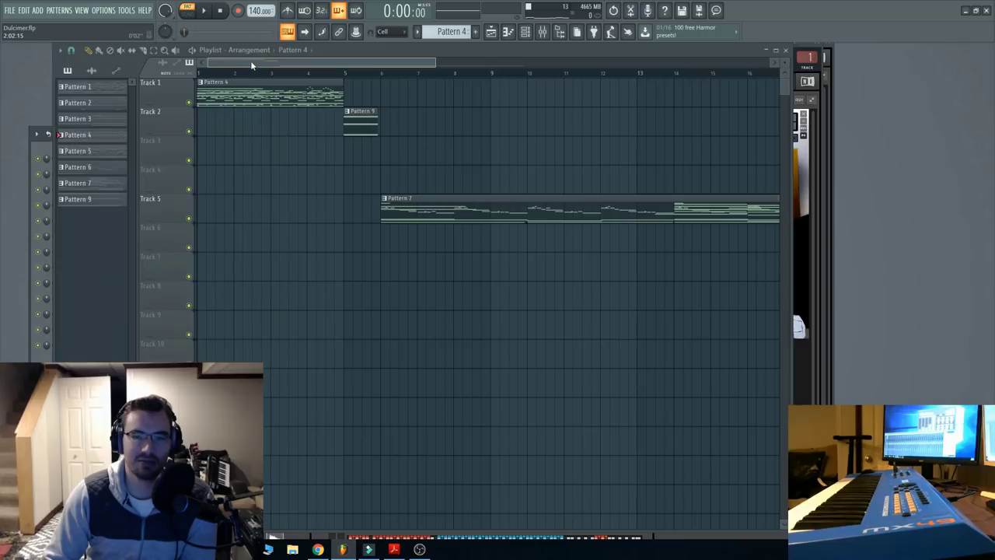
Open the Dulc channel's Mountain Dulcimer window, audition playback, and position the window up-left
{"action": "left_click", "coordinate": [37, 148]}
{"action": "left_click", "coordinate": [105, 159]}
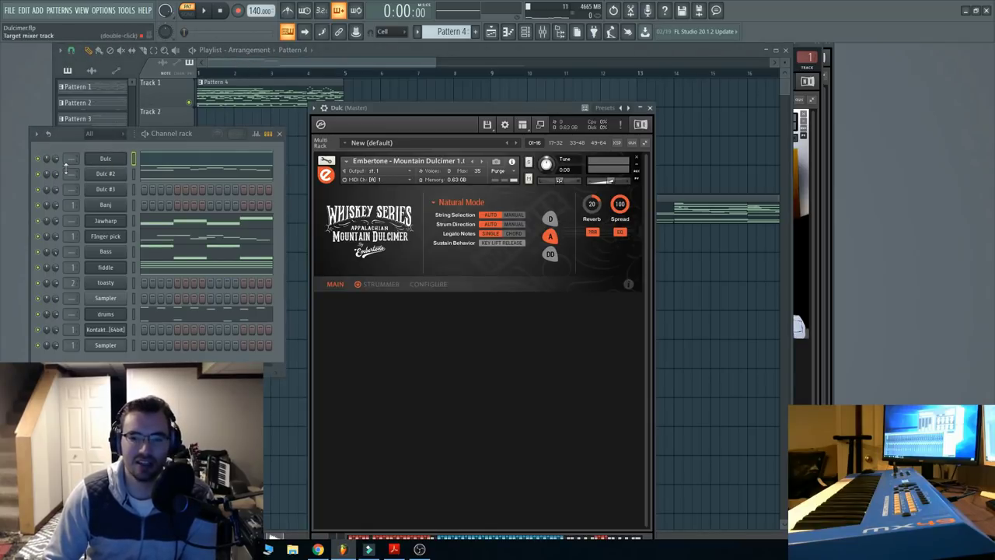
{"action": "key", "text": "space"}
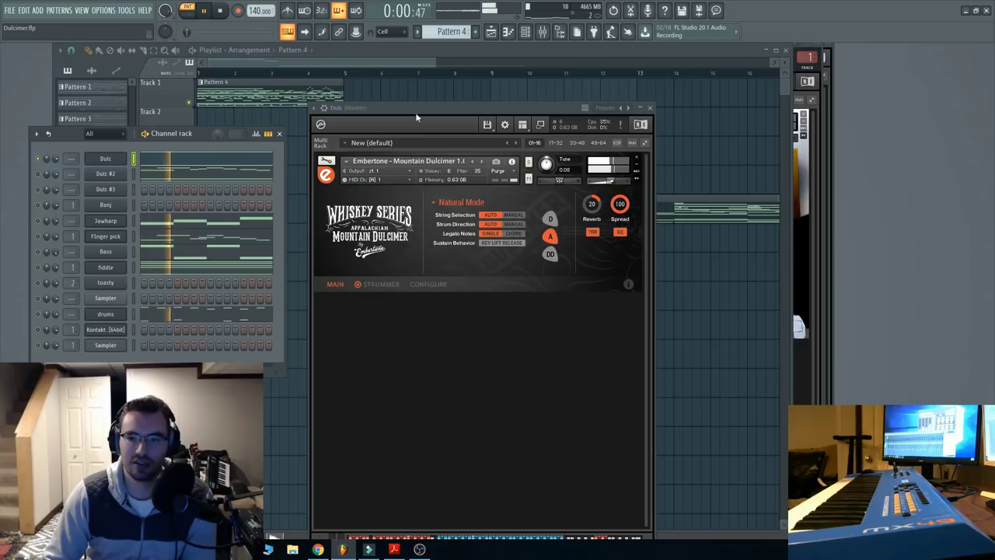
{"action": "left_click_drag", "start_coordinate": [424, 109], "coordinate": [367, 70]}
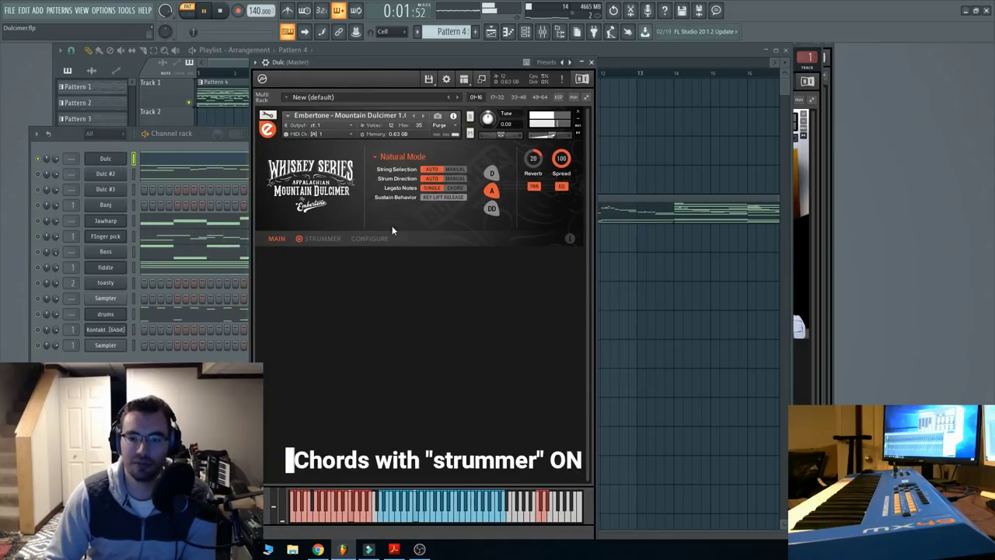
{"action": "left_click", "coordinate": [222, 12]}
{"action": "left_click_drag", "start_coordinate": [413, 89], "coordinate": [389, 89]}
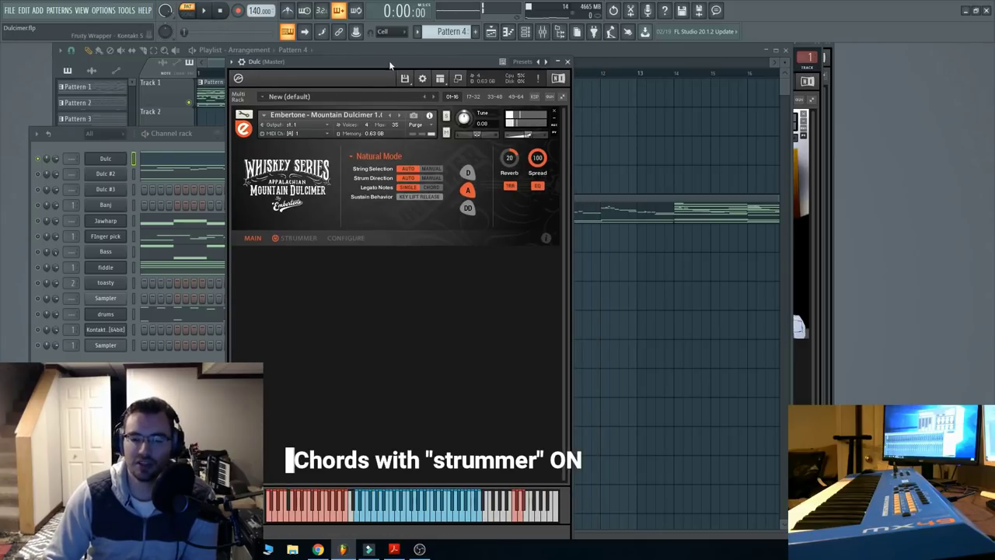
Turn on the strummer, browse grooves but keep Rocky Terrain, and return to MAIN
{"action": "left_click", "coordinate": [274, 238]}
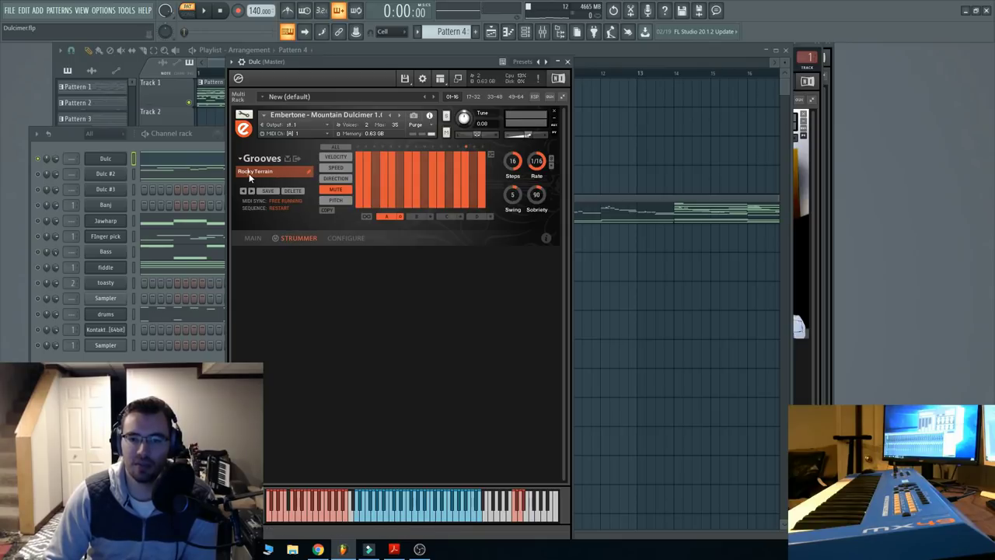
{"action": "left_click", "coordinate": [264, 159]}
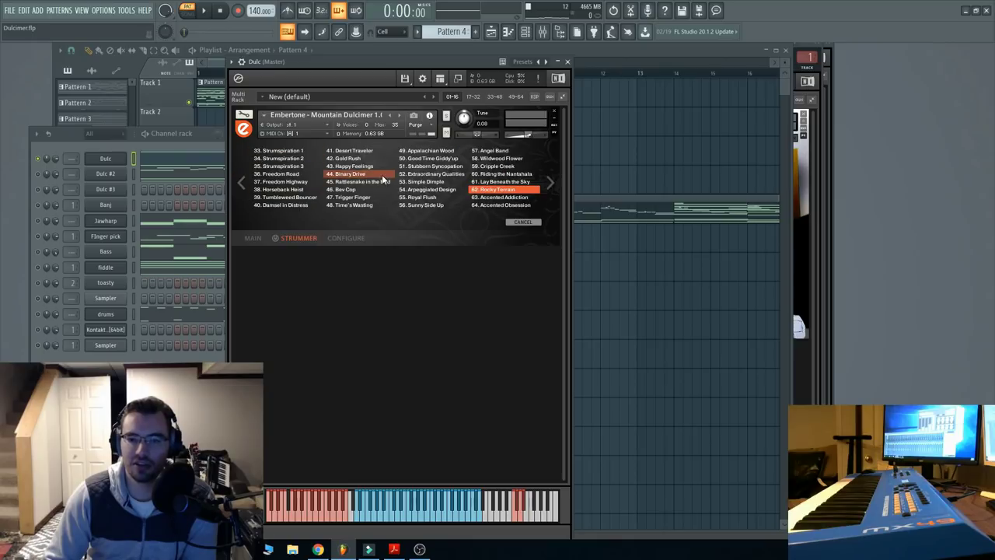
{"action": "left_click", "coordinate": [529, 222]}
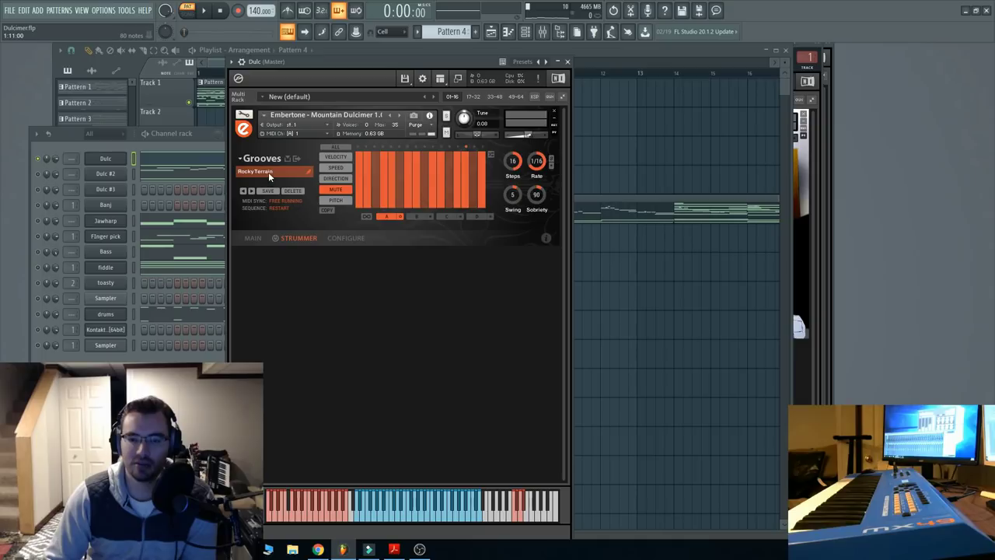
{"action": "left_click", "coordinate": [253, 240]}
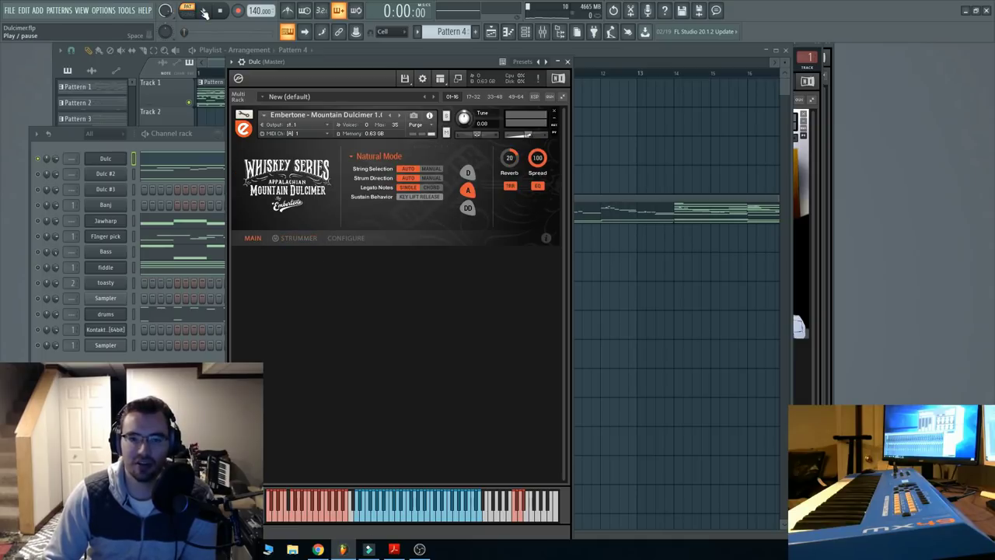
Open the Dulc pattern in the piano roll, select the long F3 note, and audition it
{"action": "left_click", "coordinate": [181, 163]}
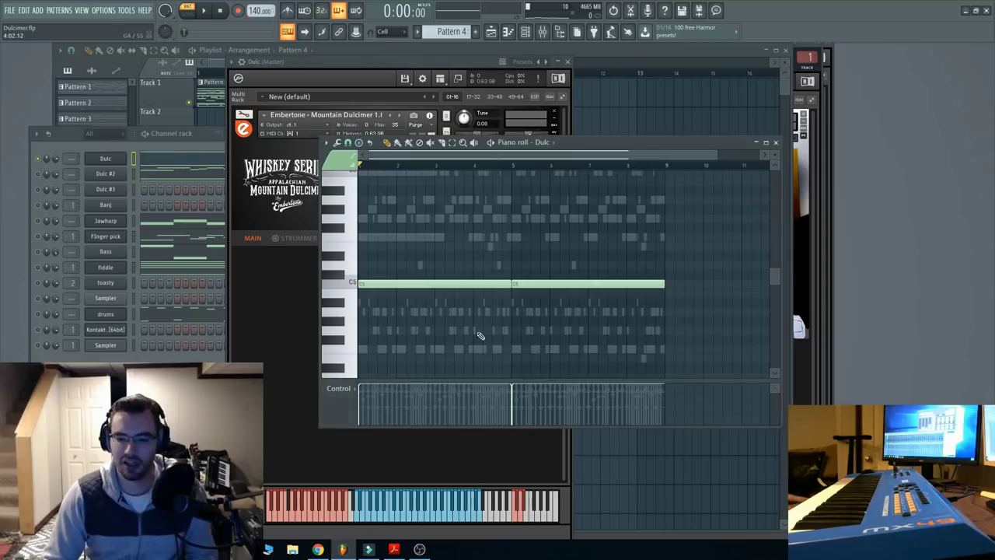
{"action": "scroll", "coordinate": [428, 295], "scroll_direction": "down", "scroll_amount": 3}
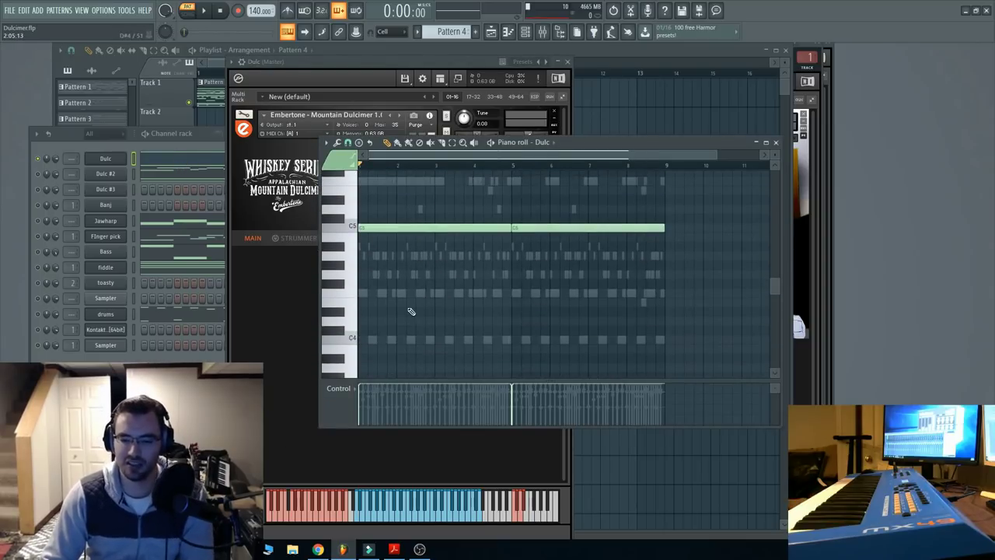
{"action": "scroll", "coordinate": [408, 315], "scroll_direction": "up", "scroll_amount": 1}
{"action": "left_click", "coordinate": [351, 268]}
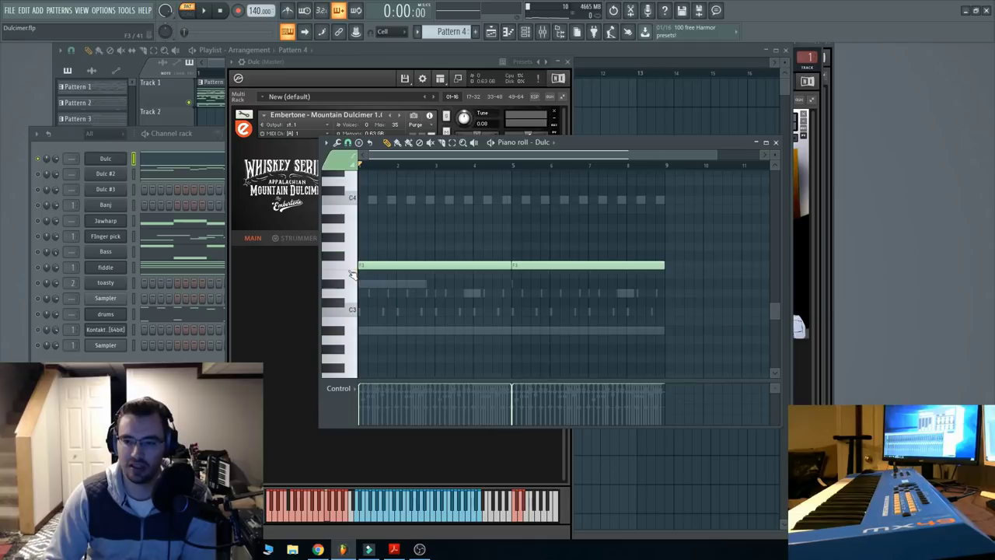
{"action": "key", "text": "ctrl+a"}
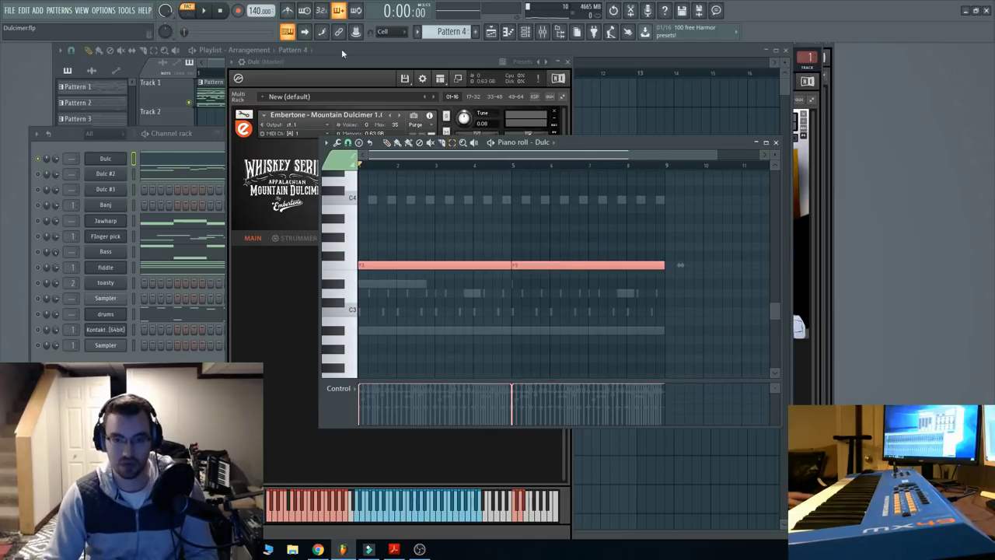
{"action": "left_click", "coordinate": [204, 11]}
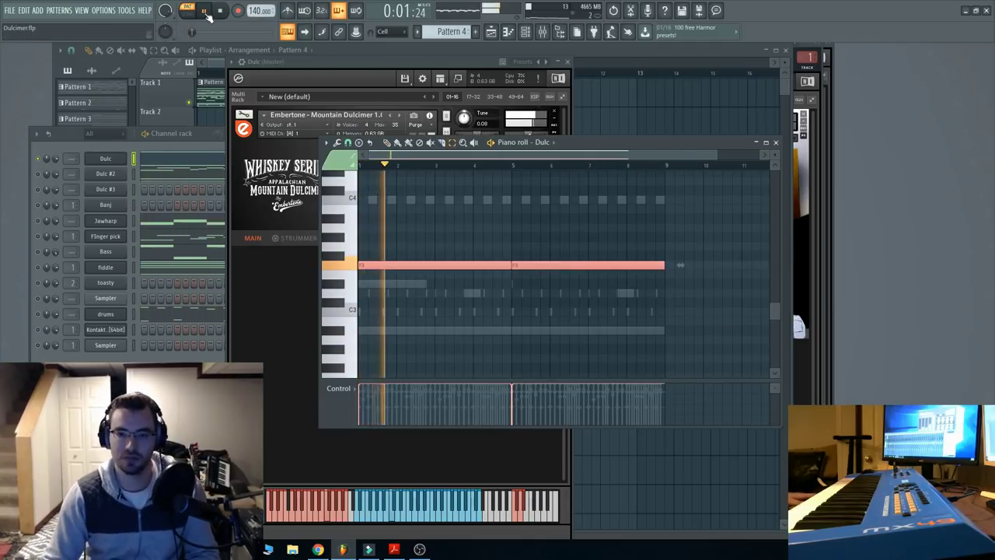
{"action": "key", "text": "space"}
{"action": "left_click", "coordinate": [337, 77]}
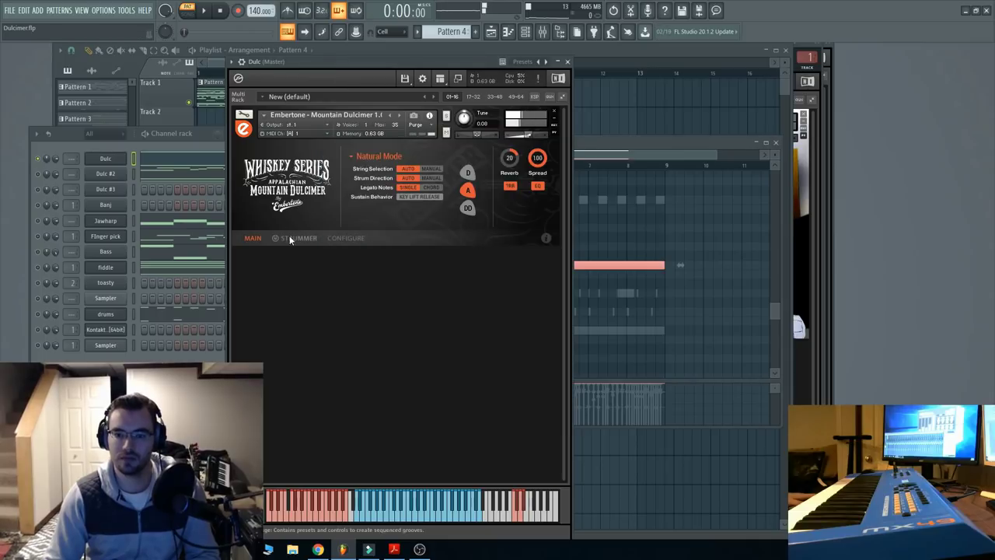
{"action": "key", "text": "space"}
{"action": "left_click", "coordinate": [616, 156]}
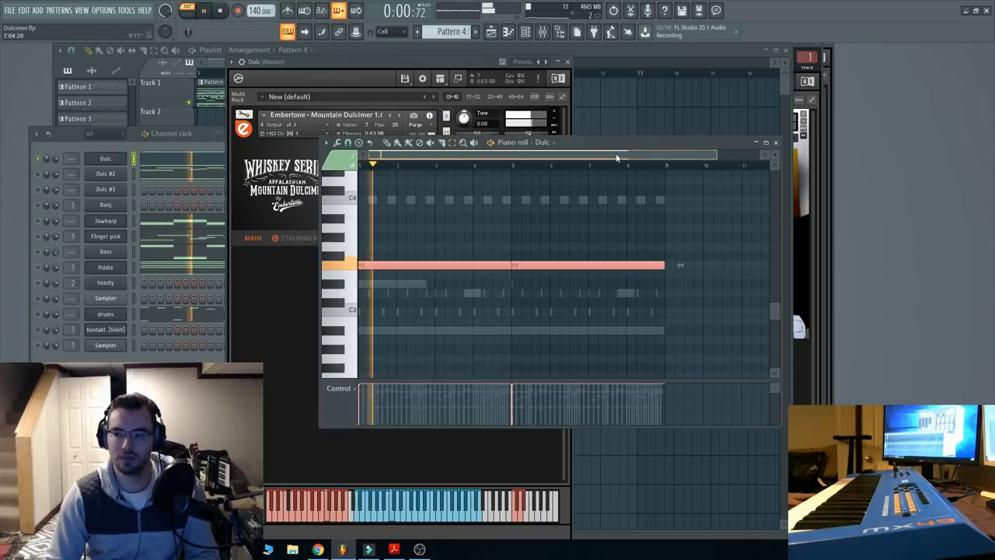
Lower the long note three semitones, one at a time, playing the pattern after each
{"action": "key", "text": "shift+Down"}
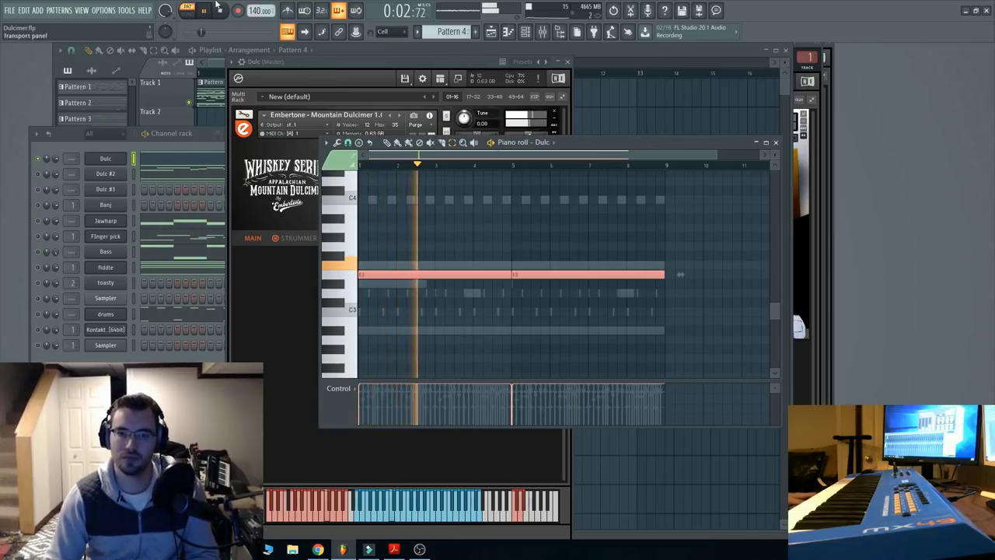
{"action": "left_click", "coordinate": [218, 11]}
{"action": "key", "text": "space"}
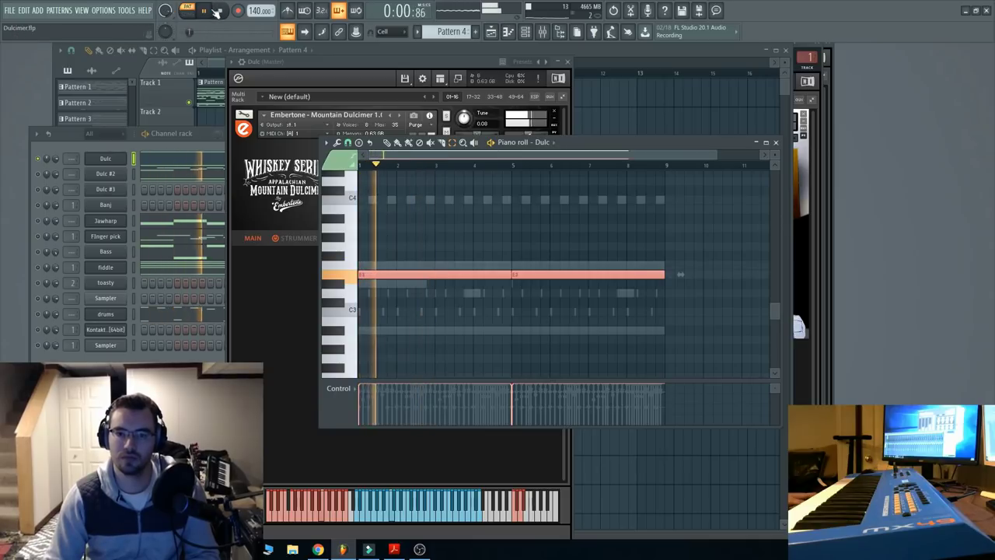
{"action": "left_click", "coordinate": [219, 11]}
{"action": "key", "text": "shift+Down"}
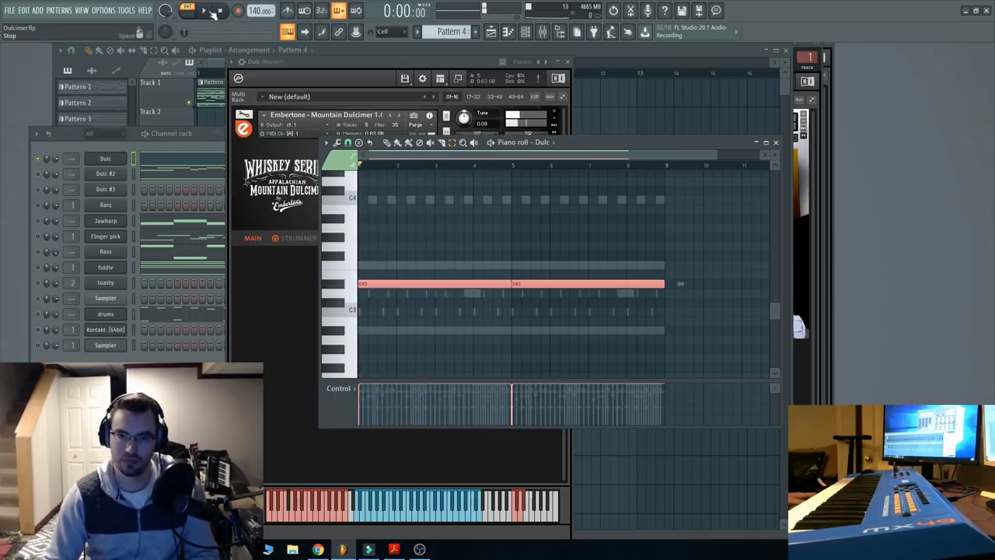
{"action": "key", "text": "space"}
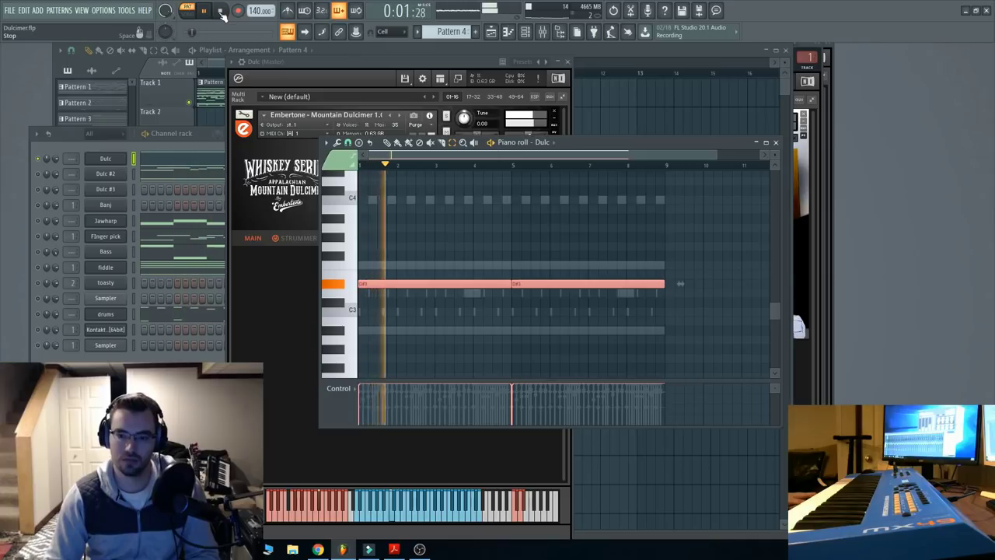
{"action": "left_click", "coordinate": [221, 12]}
{"action": "key", "text": "shift+Down"}
{"action": "key", "text": "space"}
Stop playback of the Dulc pattern
{"action": "left_click", "coordinate": [222, 13]}
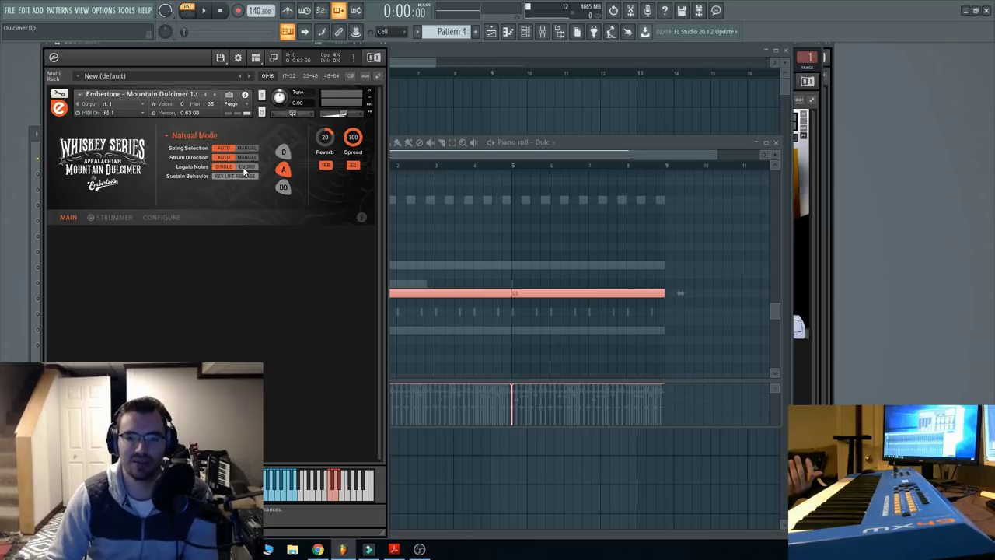
View the dulcimer's CONFIGURE page, then switch back to the MAIN Natural Mode page
{"action": "left_click", "coordinate": [162, 217]}
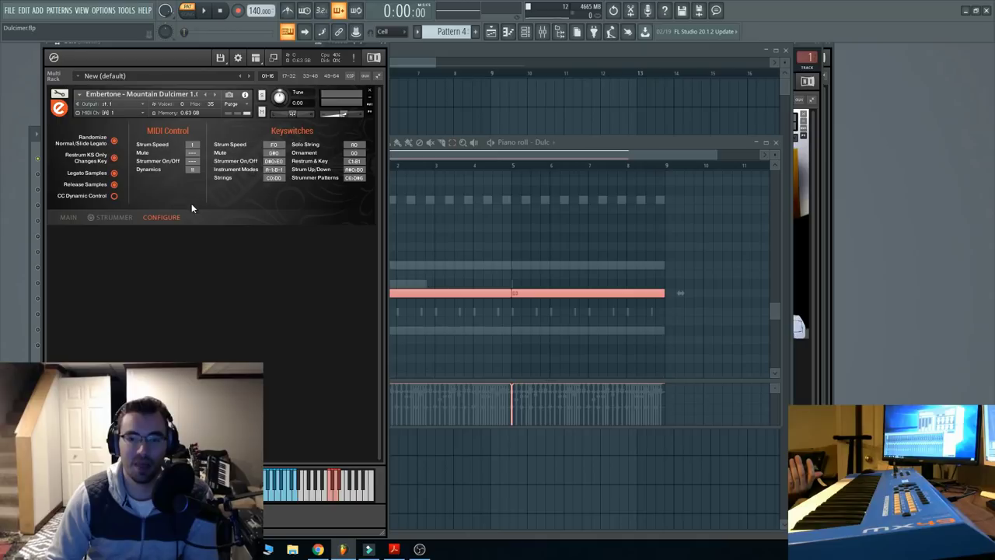
{"action": "left_click", "coordinate": [68, 218]}
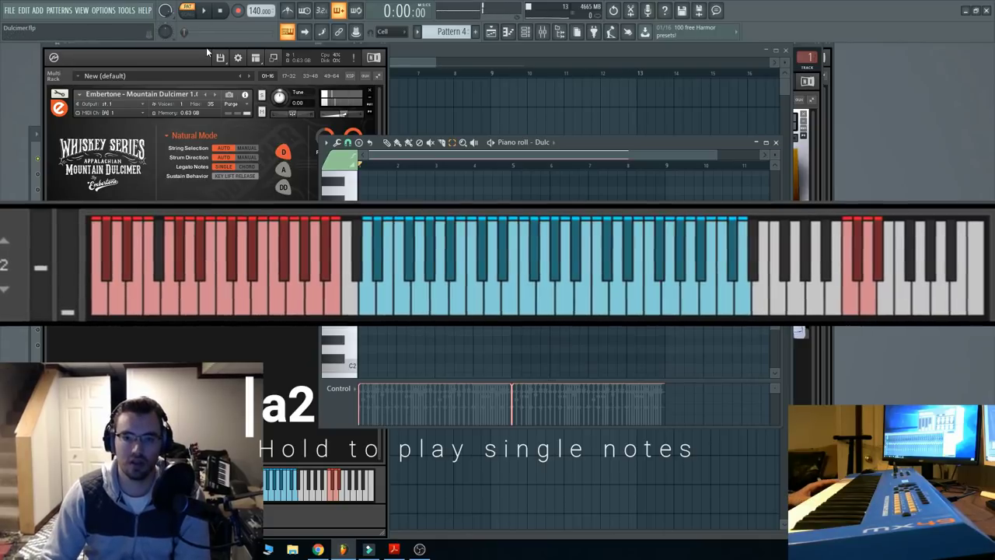
Shift the Kontakt plugin window slightly right so it sits over the piano roll
{"action": "left_click_drag", "start_coordinate": [211, 62], "coordinate": [222, 61]}
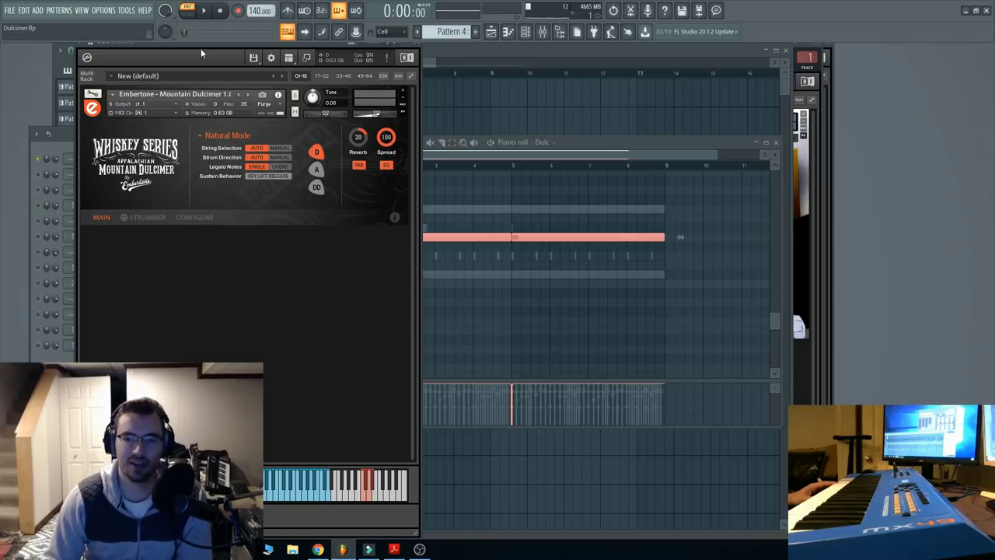
Move the plugin window right, nudge the channel rack left, and put the plugin back over it
{"action": "left_click_drag", "start_coordinate": [201, 48], "coordinate": [283, 69]}
{"action": "left_click", "coordinate": [63, 144]}
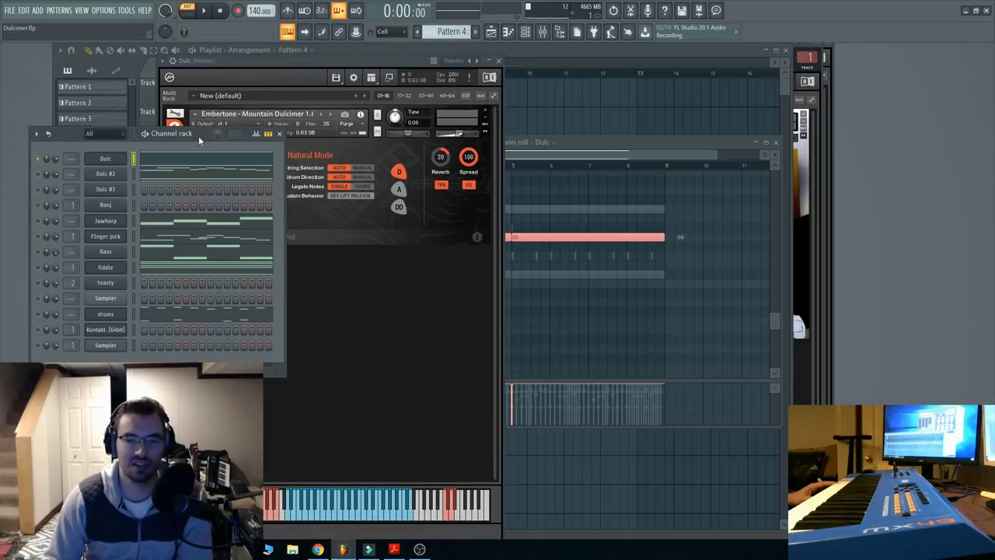
{"action": "left_click_drag", "start_coordinate": [201, 135], "coordinate": [186, 134]}
{"action": "left_click_drag", "start_coordinate": [288, 65], "coordinate": [285, 55]}
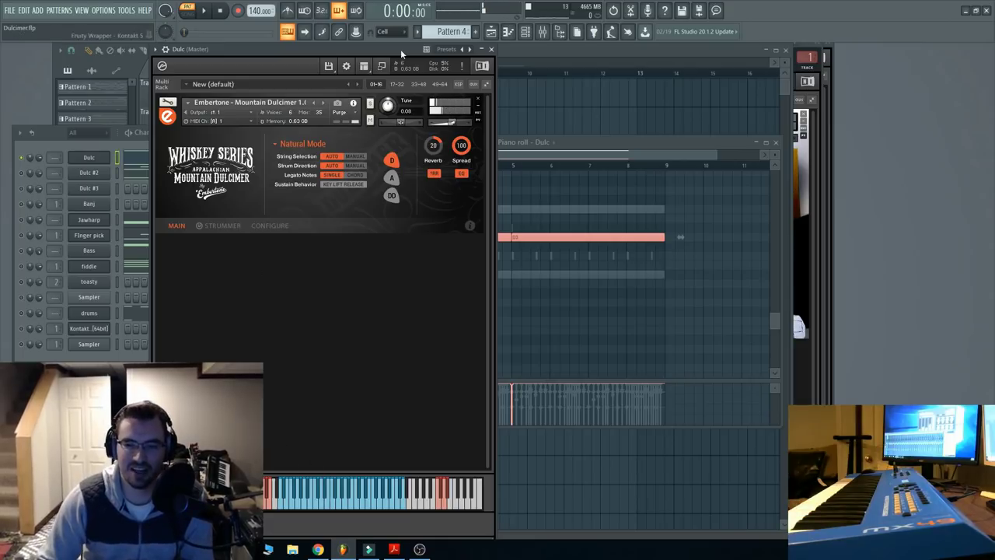
Fine-tune the plugin window position, ending left enough to reveal the piano roll
{"action": "mouse_move", "coordinate": [345, 53]}
{"action": "left_mouse_down"}
{"action": "mouse_move", "coordinate": [363, 60]}
{"action": "mouse_move", "coordinate": [356, 56]}
{"action": "left_mouse_up"}
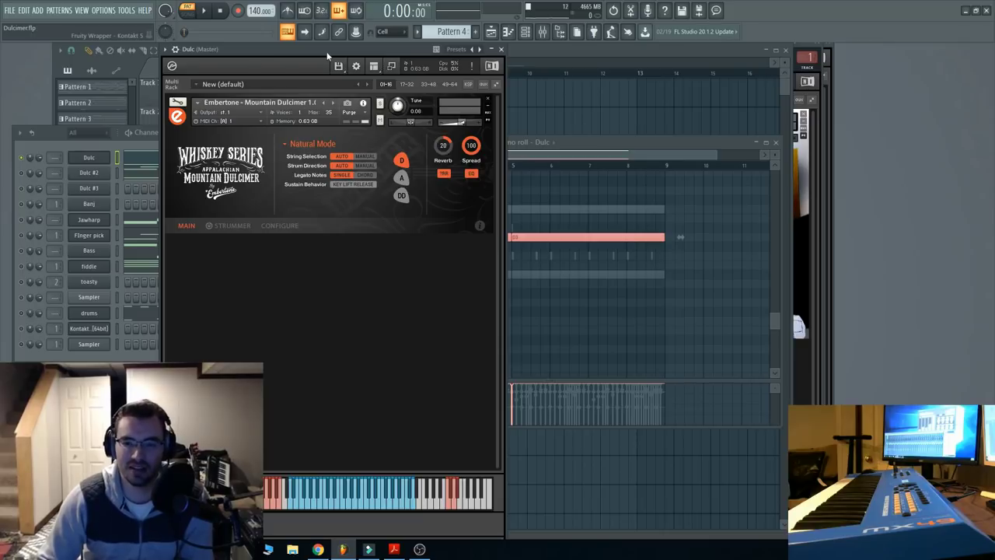
{"action": "left_click_drag", "start_coordinate": [326, 52], "coordinate": [338, 55]}
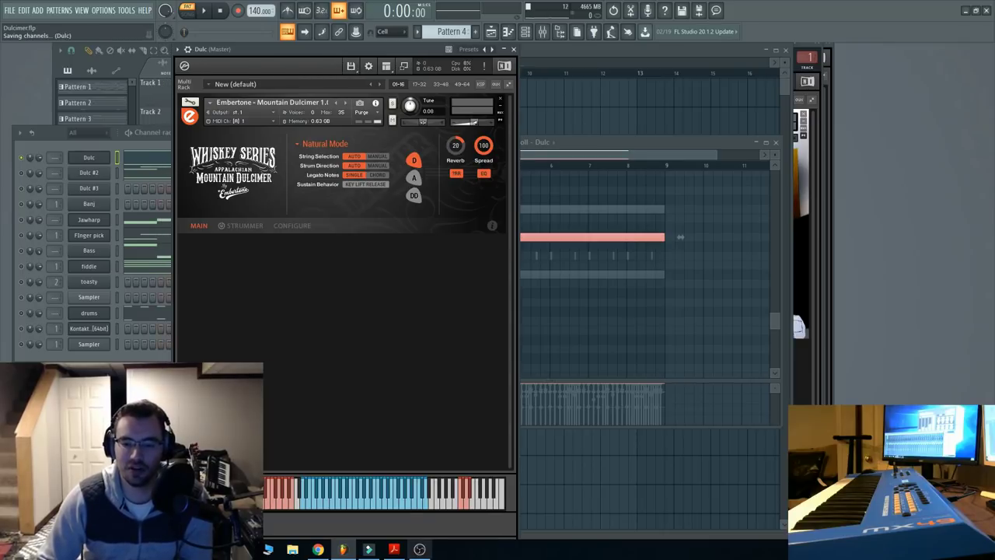
{"action": "left_click_drag", "start_coordinate": [266, 50], "coordinate": [263, 50]}
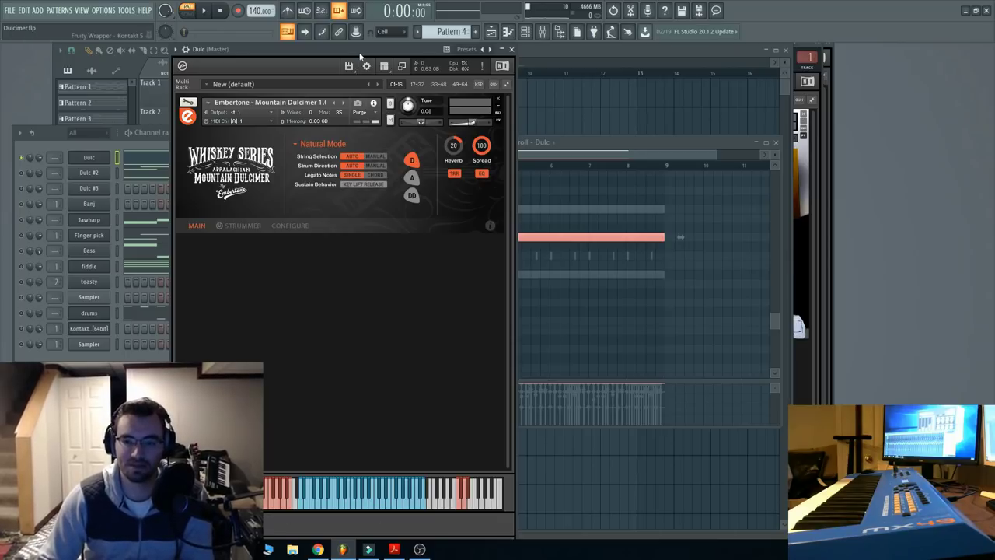
{"action": "left_click_drag", "start_coordinate": [342, 49], "coordinate": [331, 49]}
Play the pattern to hear the dulcimer's strummer groove, restarting playback from the beginning
{"action": "left_click", "coordinate": [247, 225]}
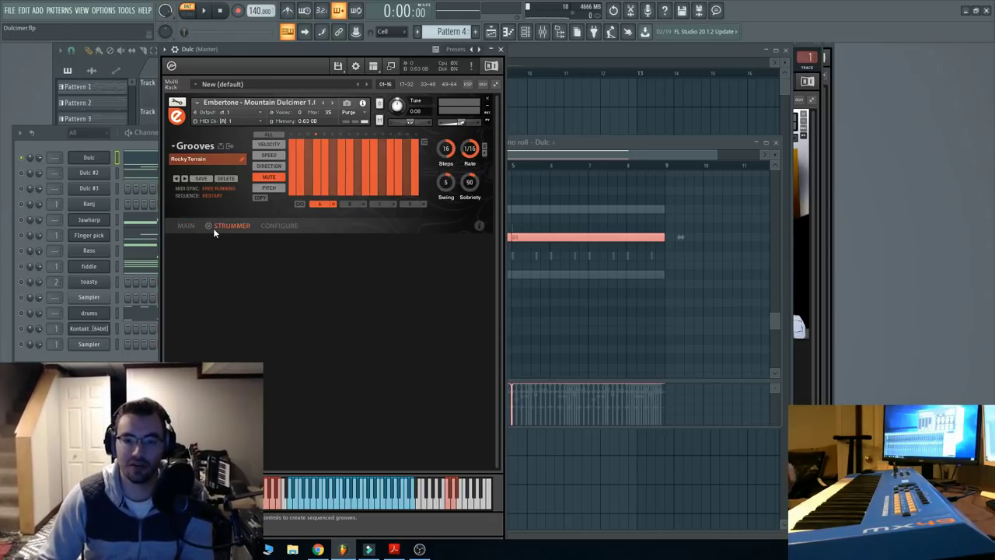
{"action": "left_click", "coordinate": [204, 11]}
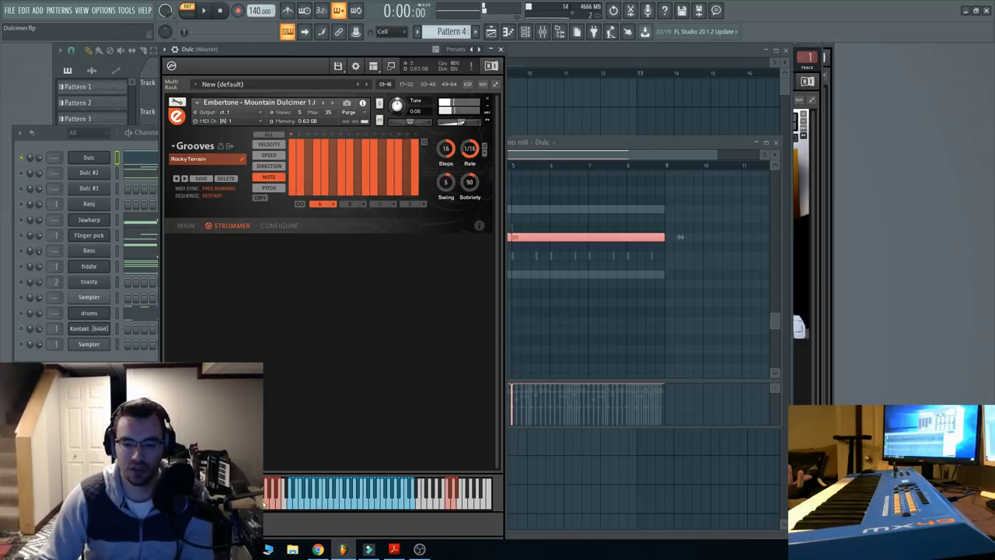
{"action": "left_click", "coordinate": [213, 13]}
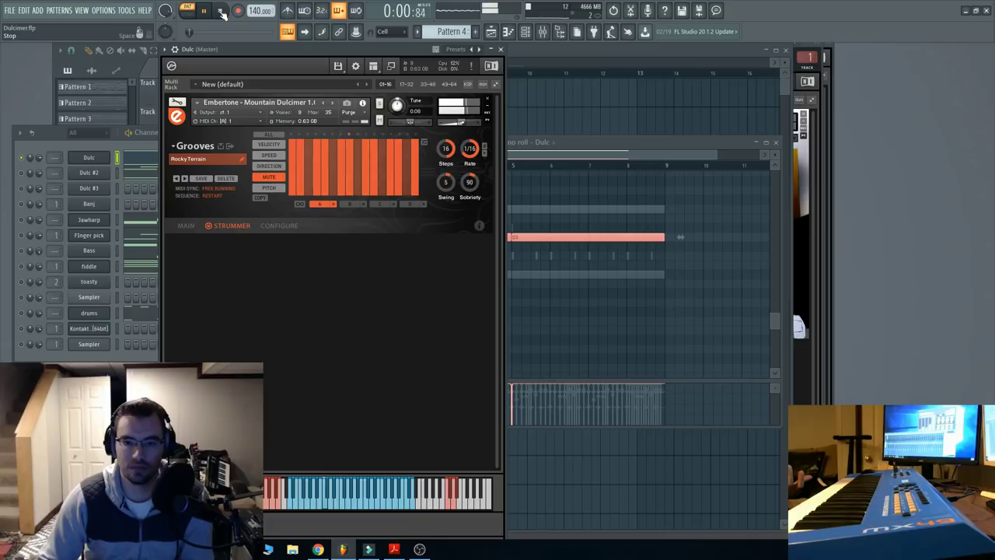
{"action": "left_click", "coordinate": [645, 163]}
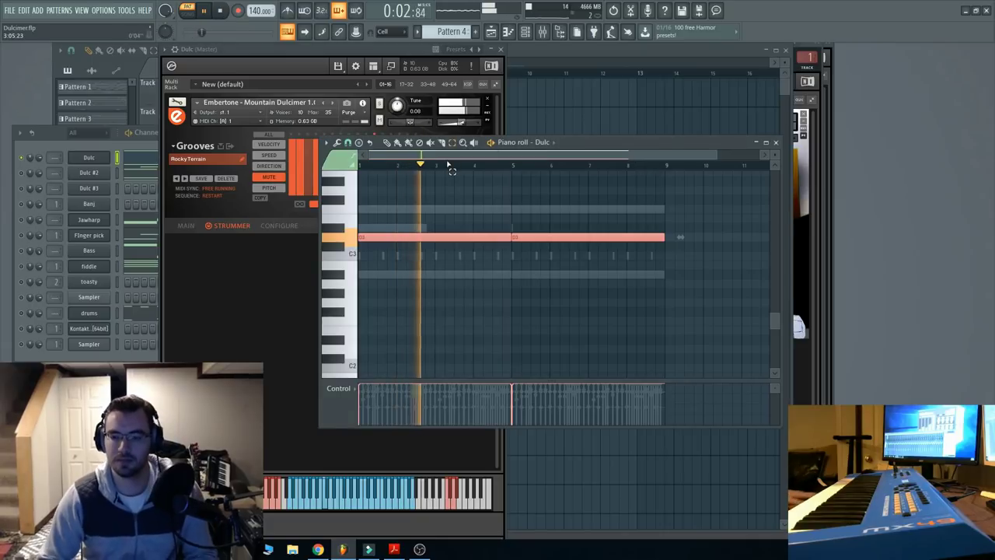
{"action": "scroll", "coordinate": [447, 167], "scroll_direction": "down", "scroll_amount": 1}
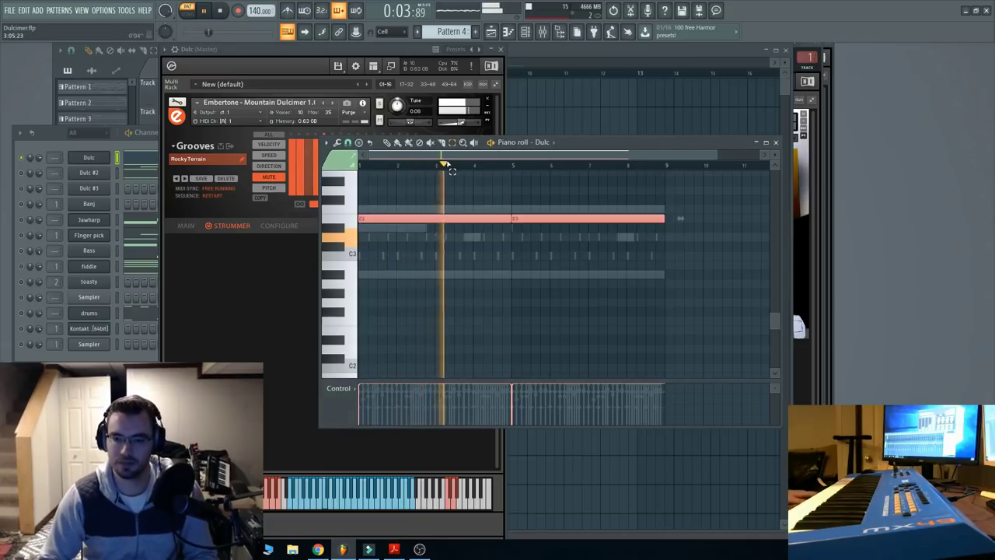
{"action": "left_click", "coordinate": [220, 11]}
{"action": "left_click", "coordinate": [202, 11]}
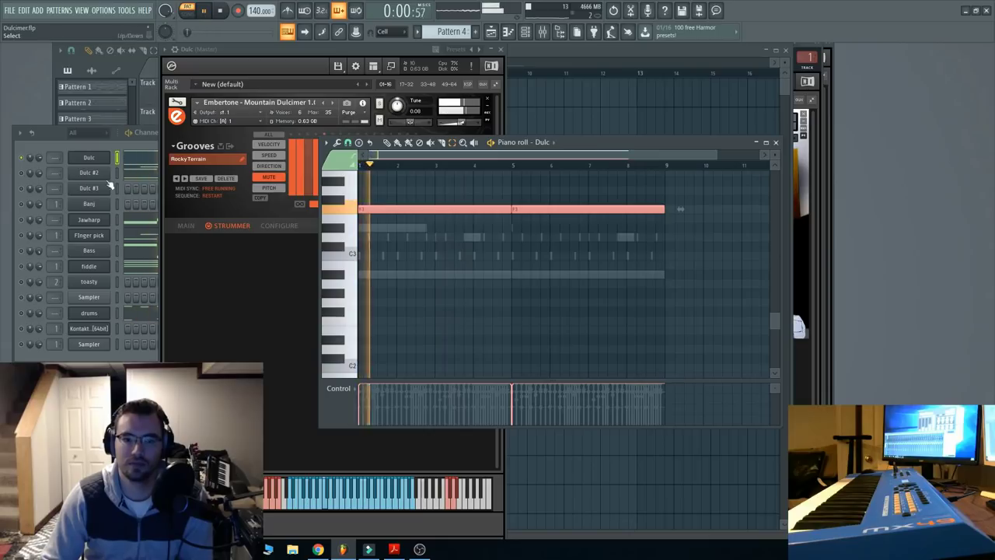
Toggle solo on Dulc #2, view its F3 and A#2 notes, stop, and return to the plugin
{"action": "left_click", "coordinate": [28, 174]}
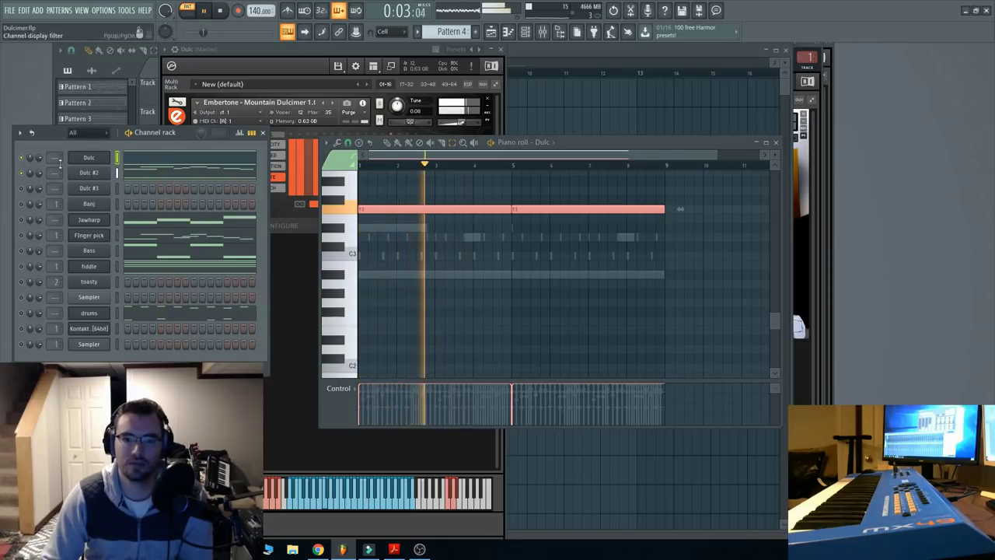
{"action": "right_click", "coordinate": [25, 174]}
{"action": "right_click", "coordinate": [26, 174]}
{"action": "left_click", "coordinate": [220, 174]}
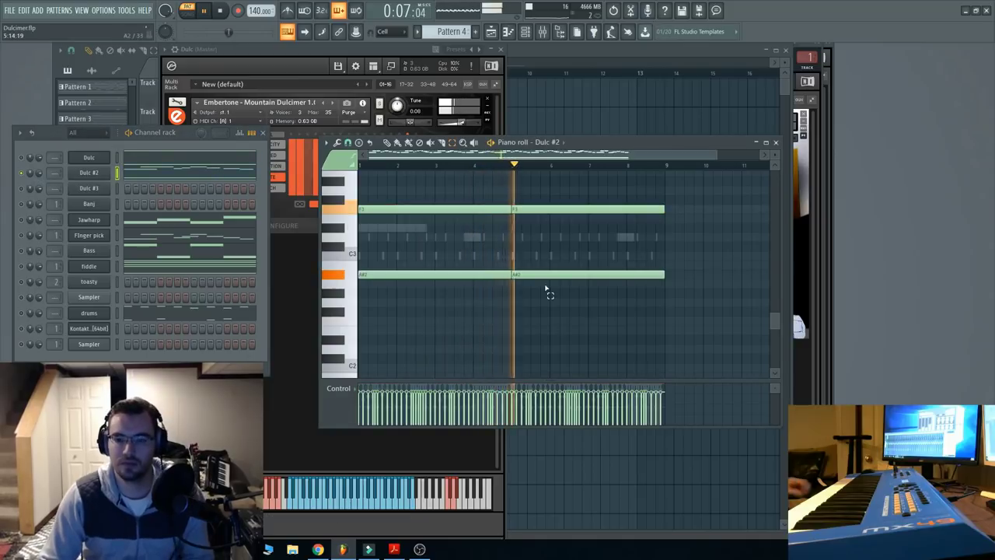
{"action": "scroll", "coordinate": [545, 288], "scroll_direction": "up", "scroll_amount": 5}
{"action": "scroll", "coordinate": [550, 286], "scroll_direction": "down", "scroll_amount": 3}
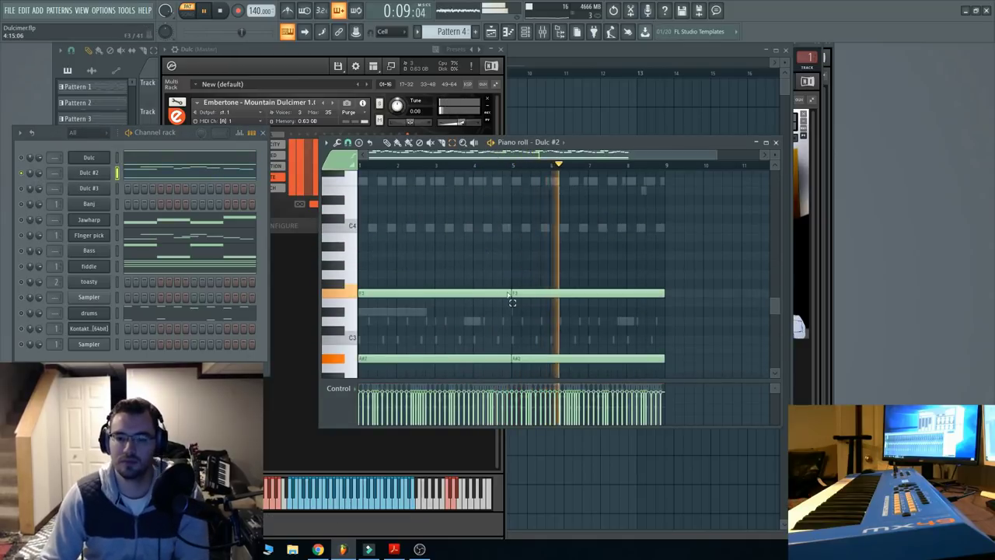
{"action": "scroll", "coordinate": [506, 295], "scroll_direction": "down", "scroll_amount": 2}
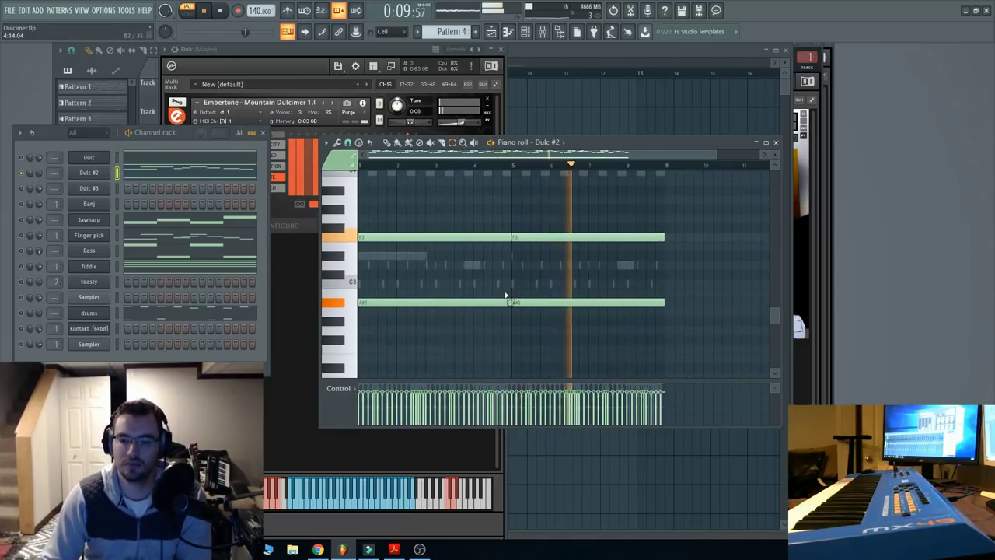
{"action": "left_click", "coordinate": [221, 10]}
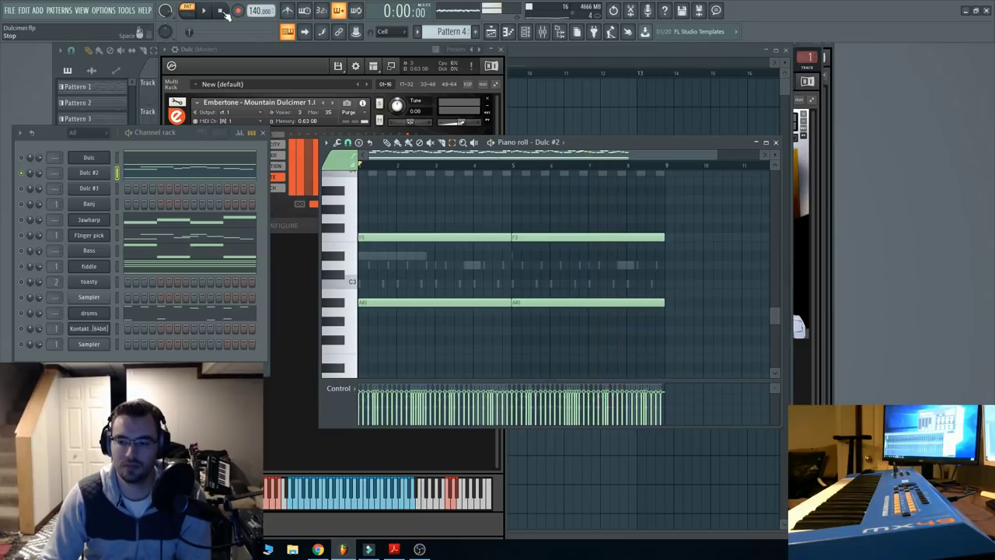
{"action": "left_click", "coordinate": [371, 68]}
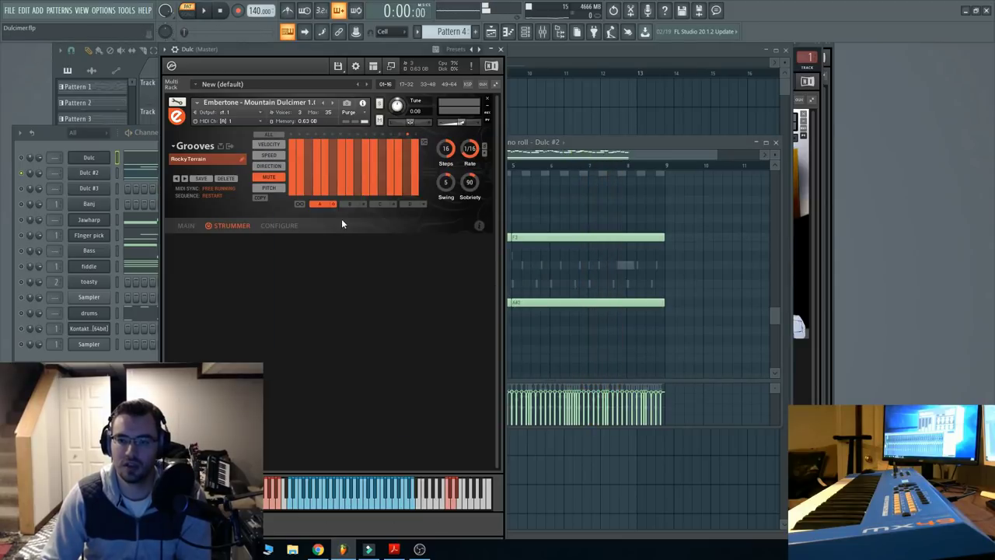
Open Dulc #2's dulcimer and audition the pattern, then replay it with Legato Notes on Single
{"action": "left_click", "coordinate": [88, 173]}
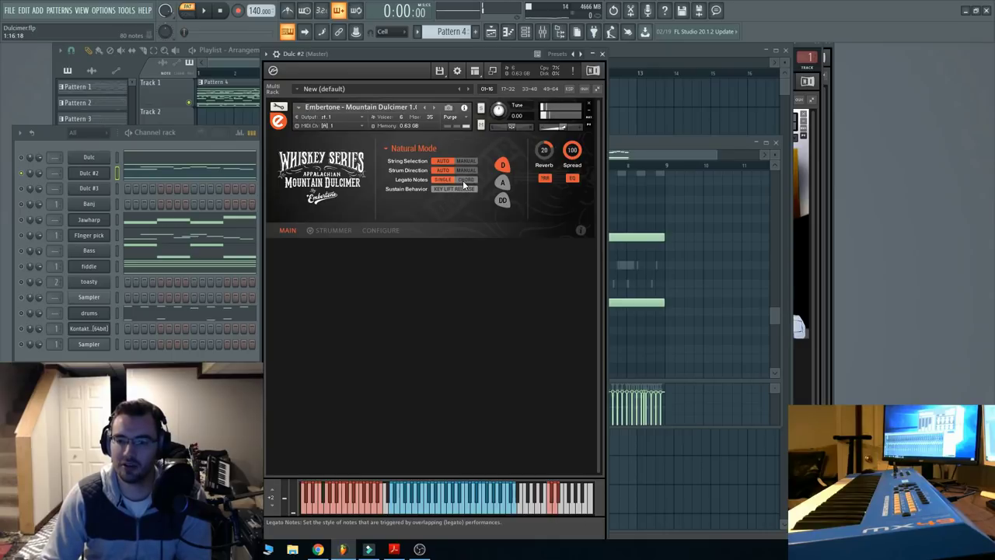
{"action": "left_click", "coordinate": [204, 10]}
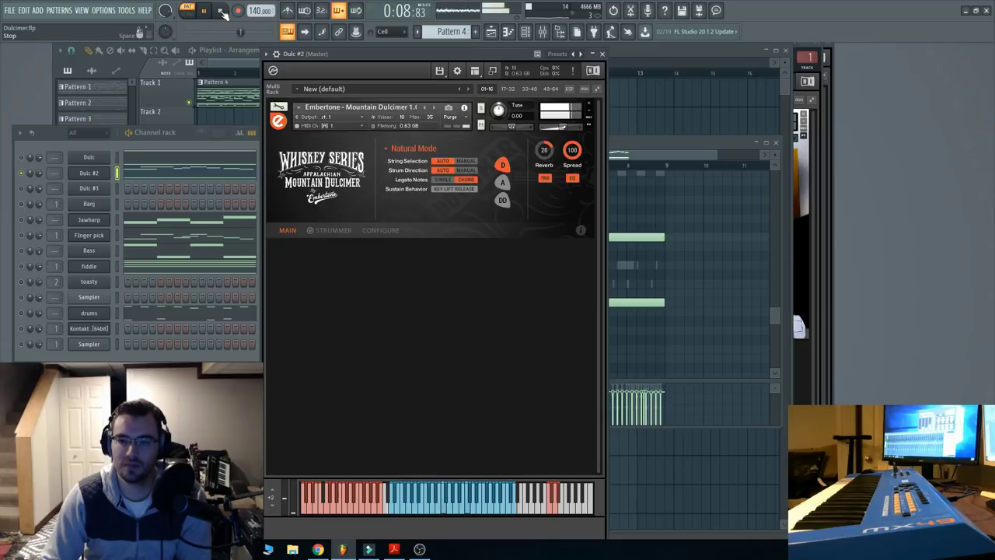
{"action": "left_click", "coordinate": [222, 11]}
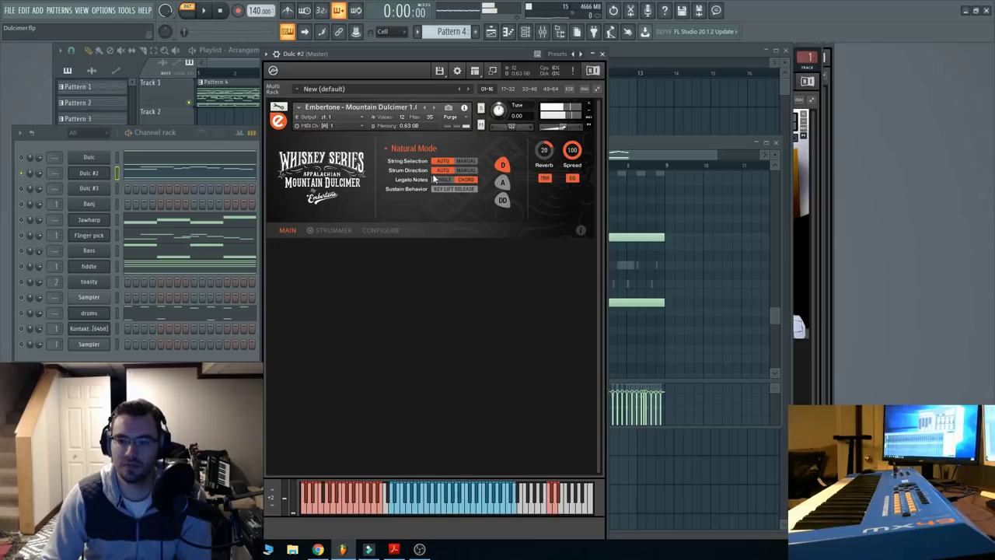
{"action": "key", "text": "space"}
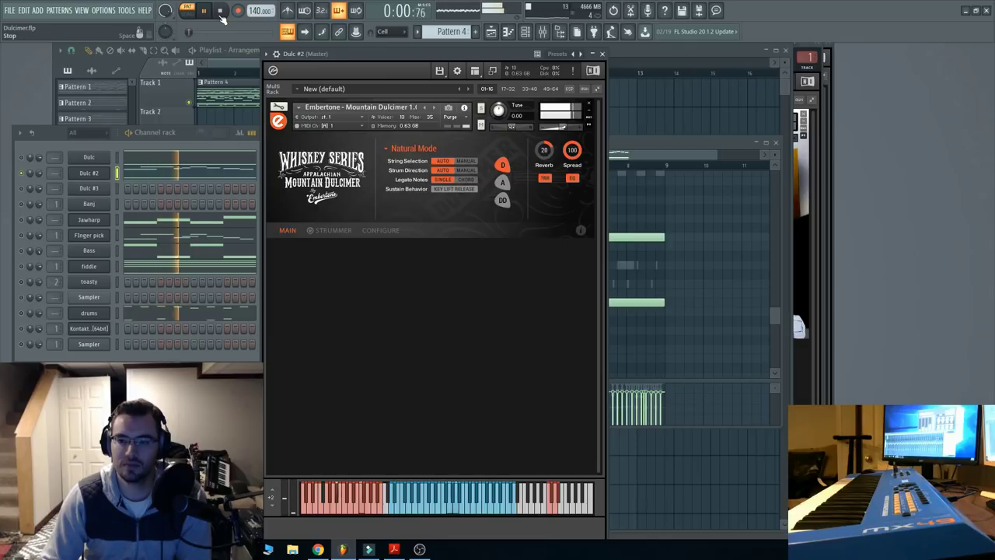
{"action": "left_click", "coordinate": [221, 12]}
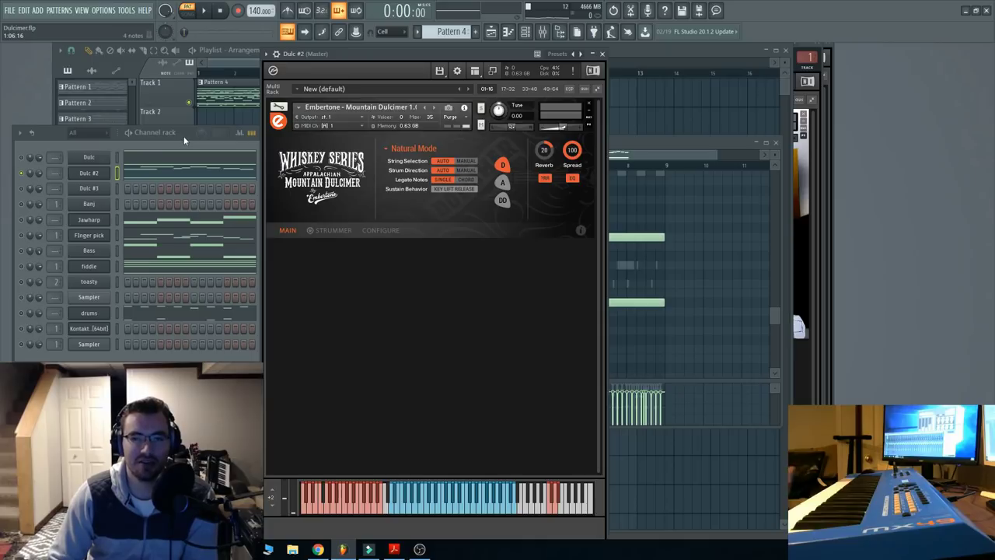
Play the pattern with Legato Notes on Chord, shifting the plugin window left
{"action": "left_click_drag", "start_coordinate": [377, 54], "coordinate": [322, 49]}
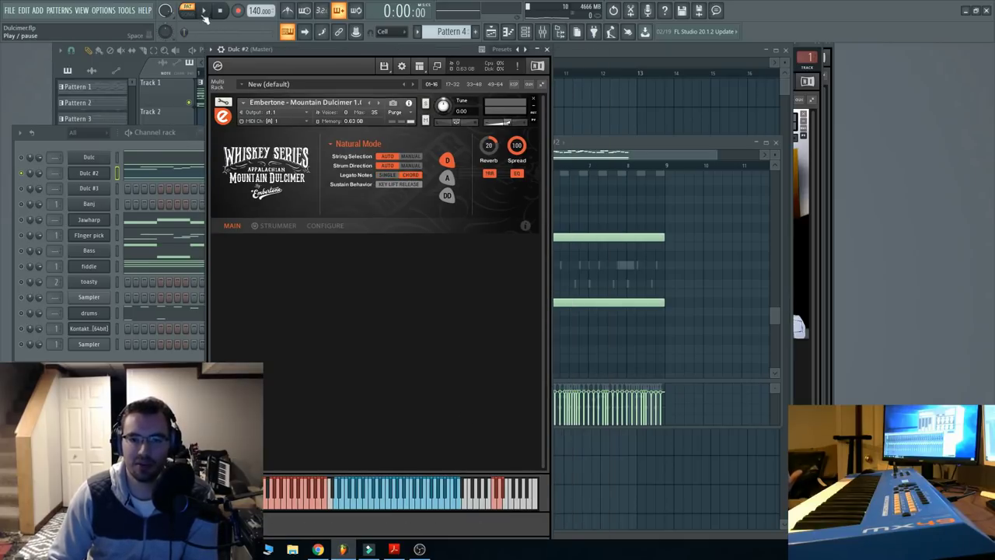
{"action": "key", "text": "space"}
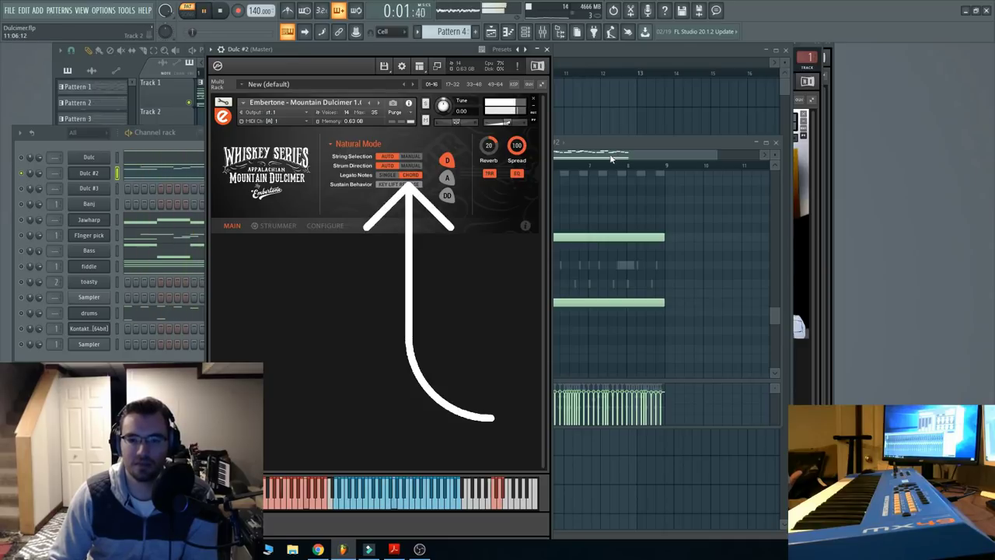
{"action": "left_click", "coordinate": [205, 11]}
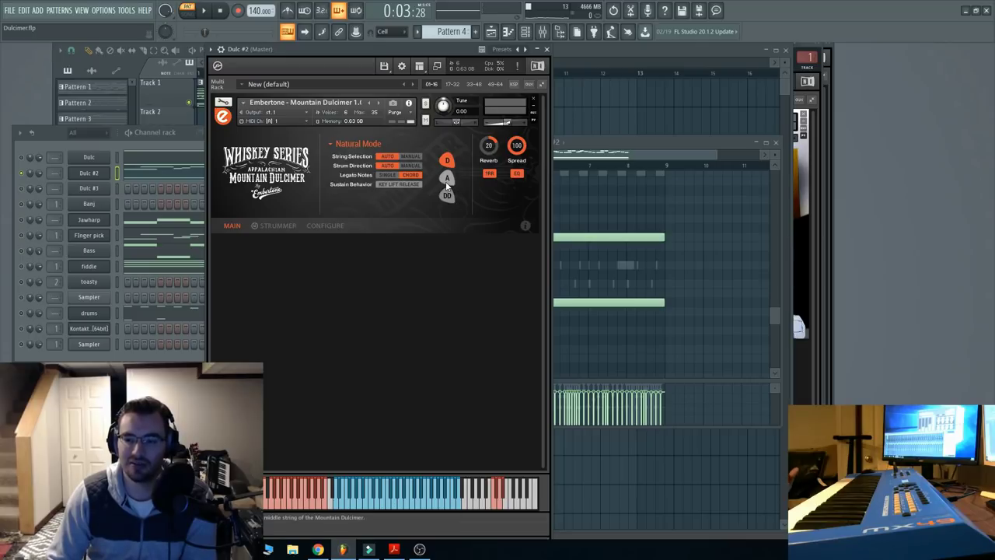
{"action": "left_click_drag", "start_coordinate": [380, 51], "coordinate": [349, 57]}
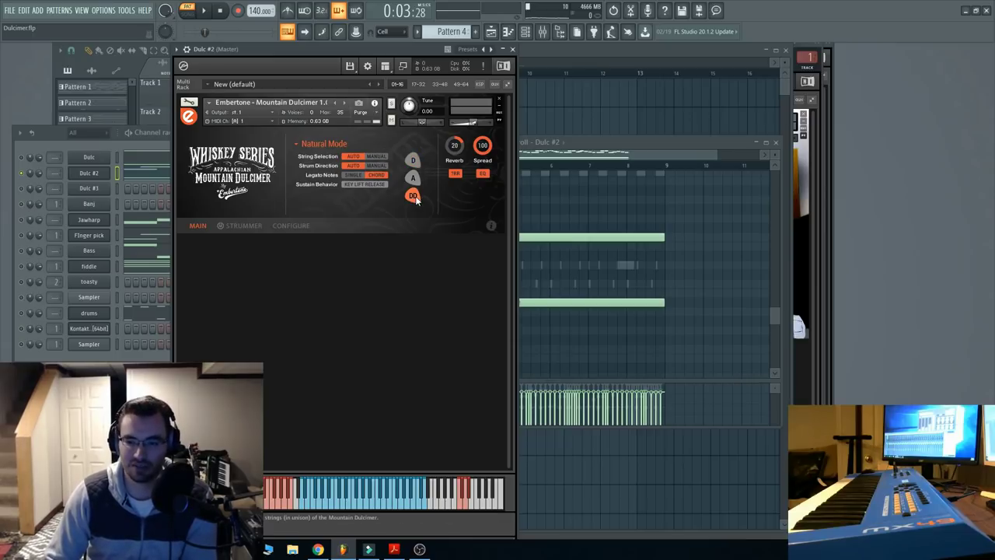
Switch the dulcimer's String Selection to Manual, stop playback and nudge the plugin window left
{"action": "left_click", "coordinate": [417, 163]}
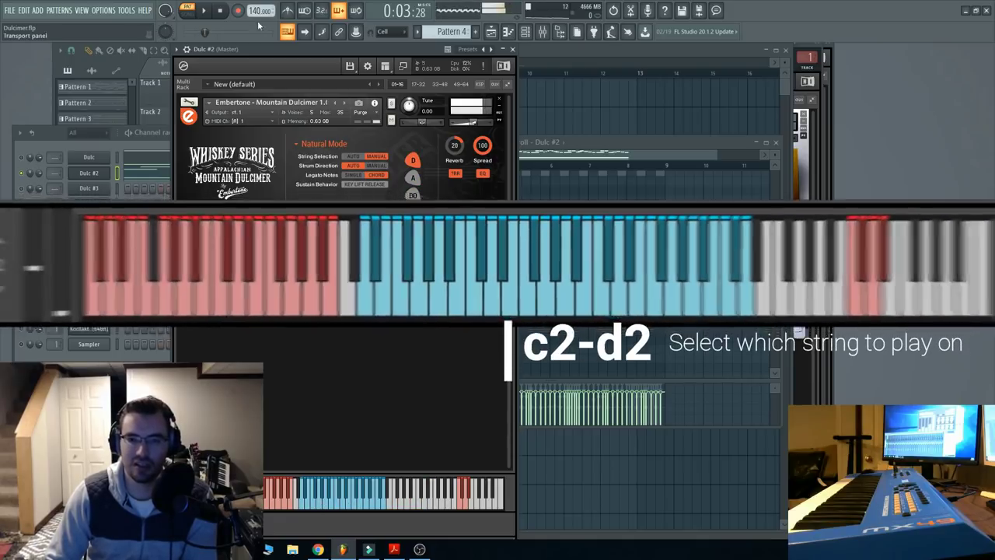
{"action": "left_click", "coordinate": [221, 11]}
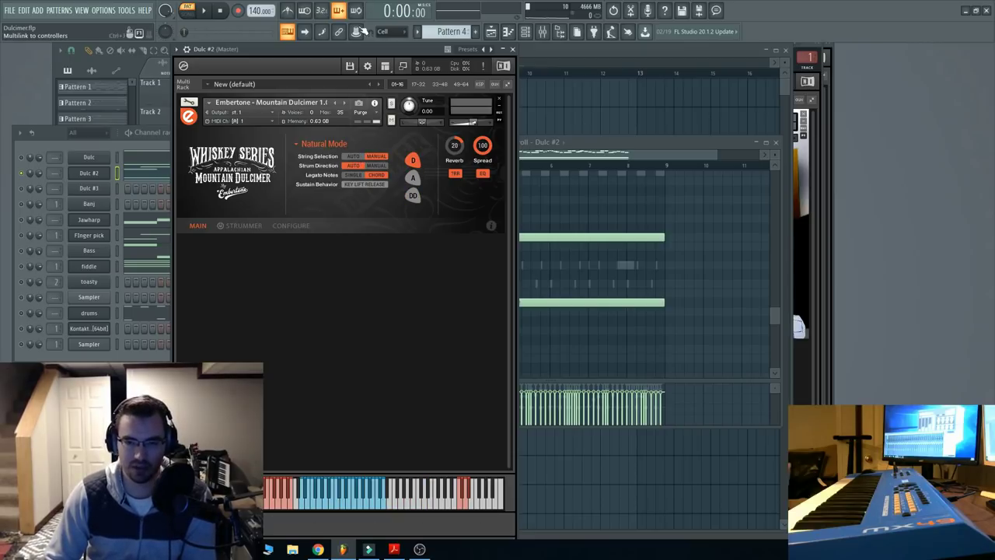
{"action": "left_click_drag", "start_coordinate": [348, 52], "coordinate": [345, 51]}
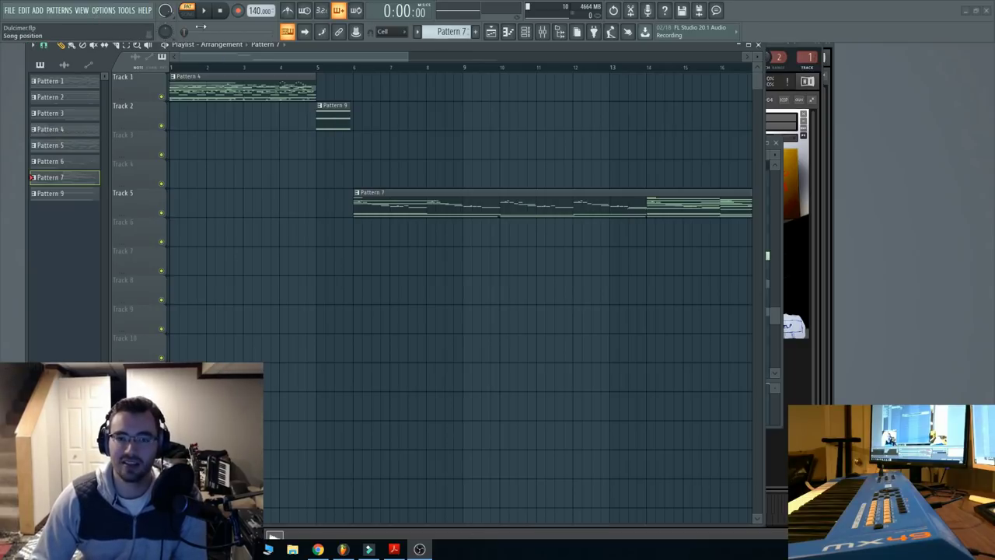
Show the Channel rack from View, play the song, and open Dulc #3's notes in the piano roll
{"action": "left_click", "coordinate": [81, 10]}
{"action": "left_click", "coordinate": [87, 52]}
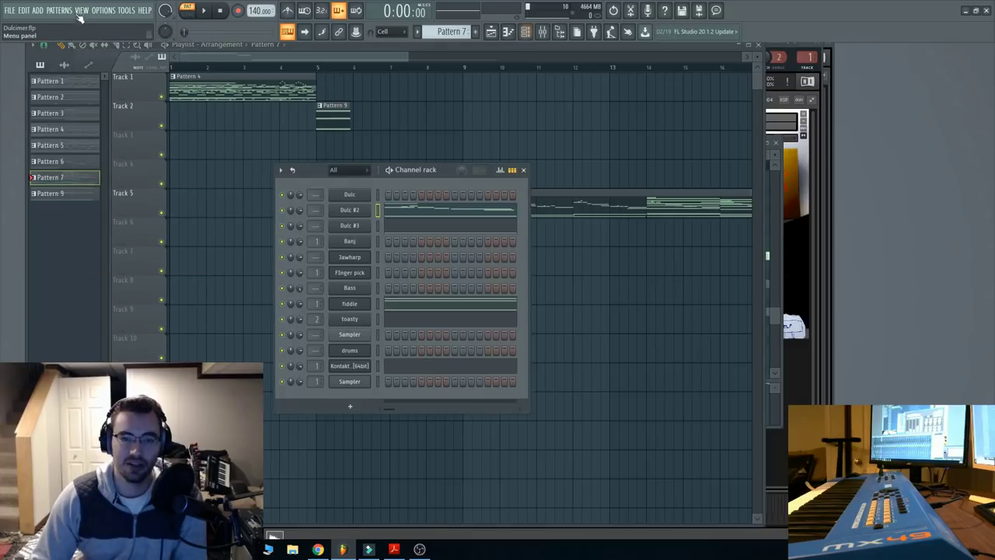
{"action": "left_click", "coordinate": [207, 13]}
{"action": "left_click_drag", "start_coordinate": [428, 169], "coordinate": [345, 159]}
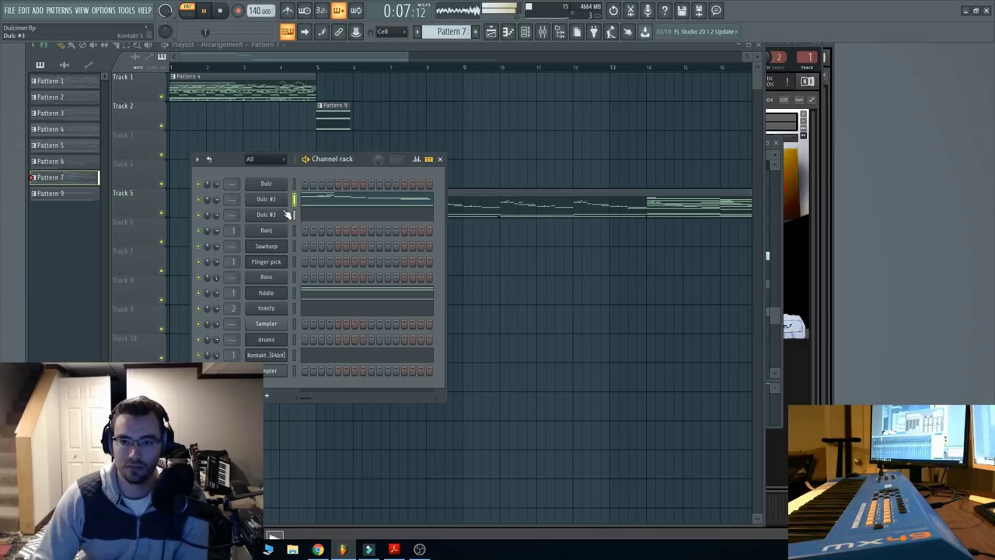
{"action": "left_click", "coordinate": [334, 218]}
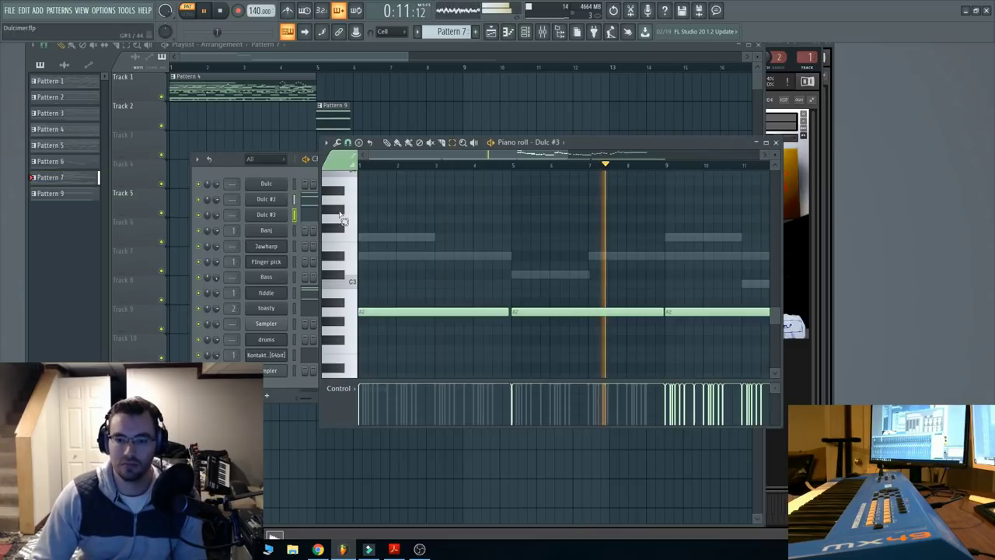
{"action": "scroll", "coordinate": [663, 333], "scroll_direction": "up", "scroll_amount": 3}
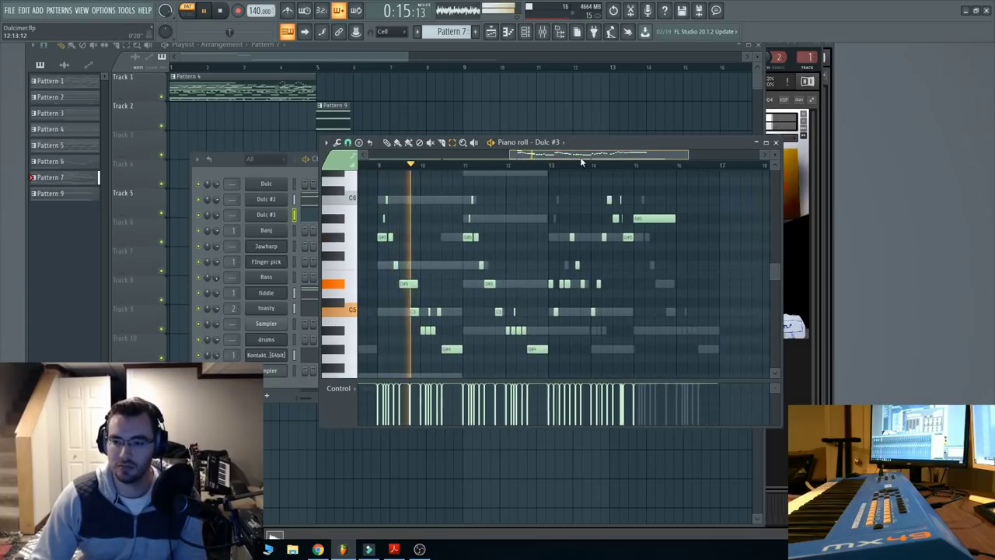
{"action": "scroll", "coordinate": [633, 295], "scroll_direction": "down", "scroll_amount": 2}
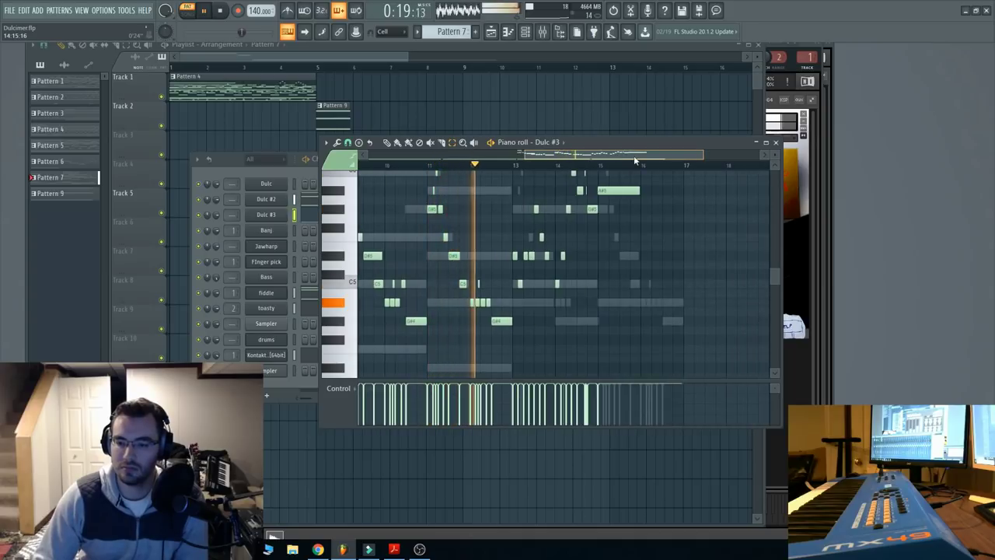
{"action": "scroll", "coordinate": [688, 212], "scroll_direction": "up", "scroll_amount": 2}
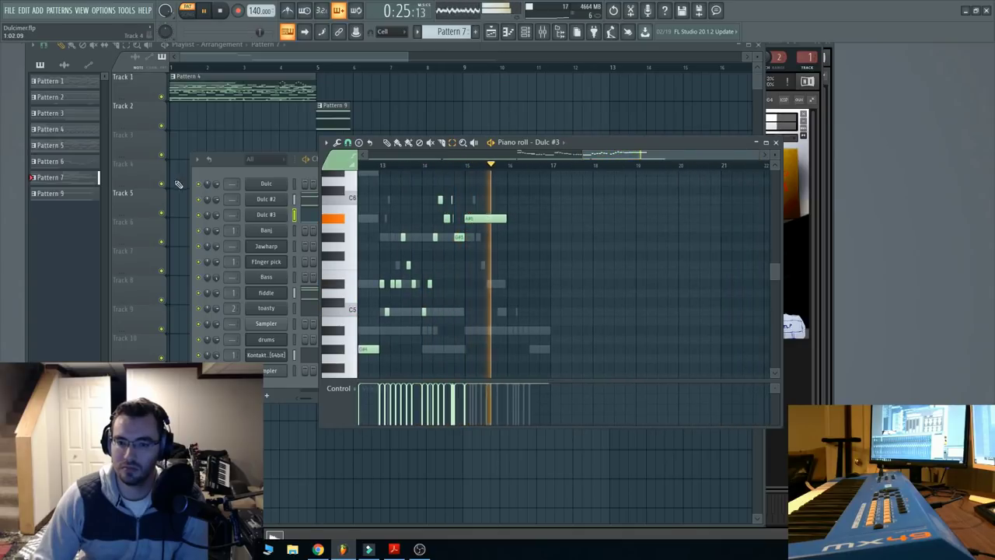
Stop playback and solo the Dulc #3 channel
{"action": "left_click", "coordinate": [215, 173]}
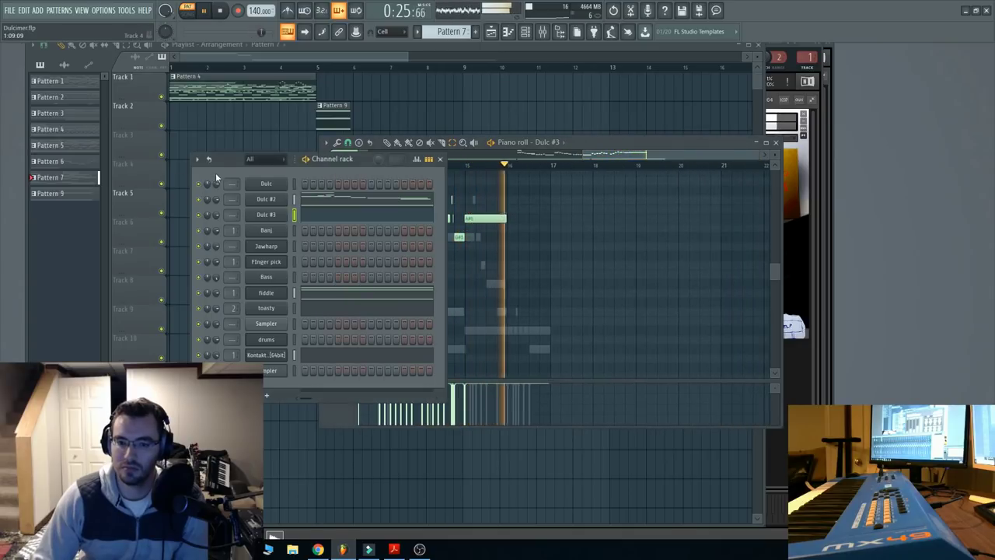
{"action": "key", "text": "space"}
{"action": "right_click", "coordinate": [204, 221]}
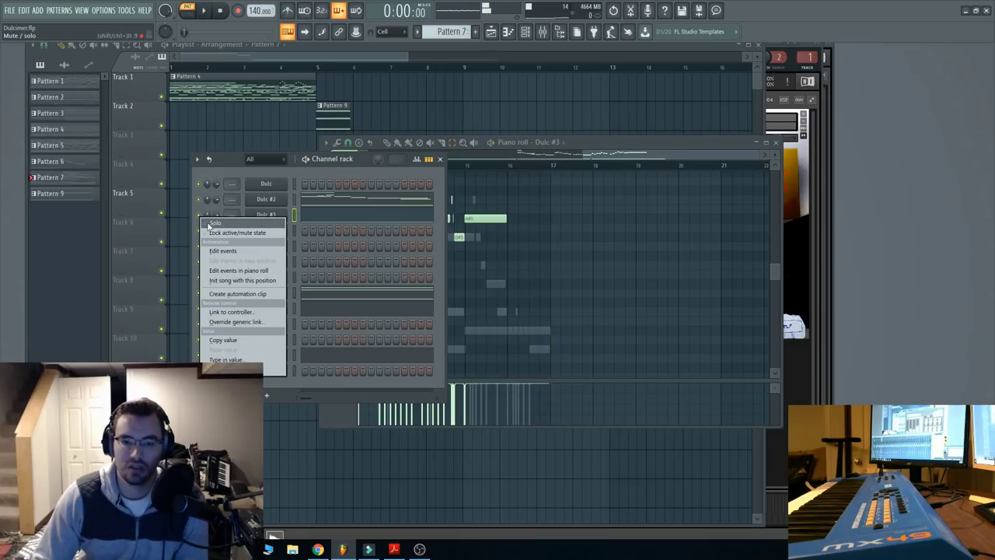
{"action": "left_click", "coordinate": [214, 223]}
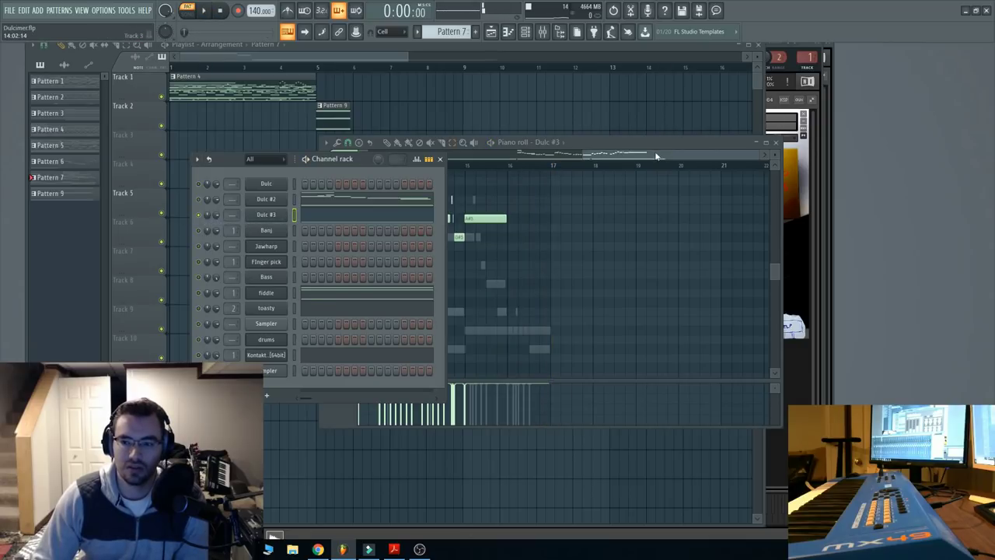
Play Dulc #3 from about bar 9, scrolling the piano roll to watch held A3 notes under the melody
{"action": "left_click", "coordinate": [569, 176]}
{"action": "scroll", "coordinate": [569, 176], "scroll_direction": "left", "scroll_amount": 6}
{"action": "scroll", "coordinate": [569, 171], "scroll_direction": "left", "scroll_amount": 2}
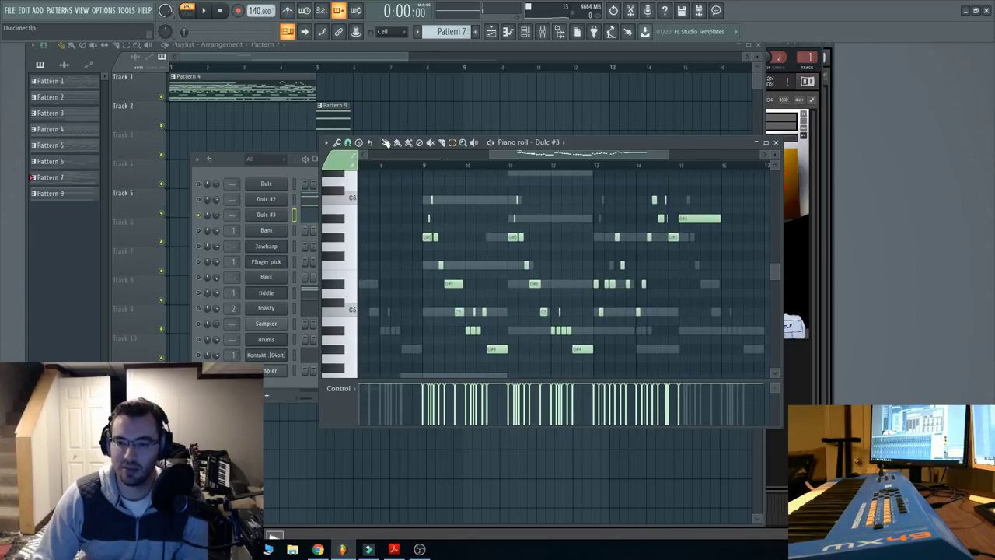
{"action": "left_click", "coordinate": [405, 157]}
{"action": "key", "text": "space"}
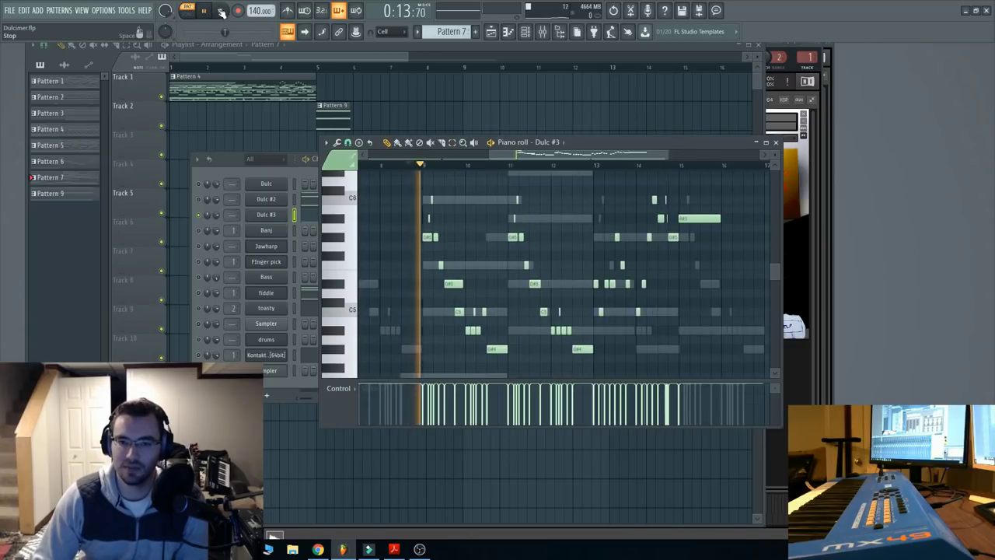
{"action": "scroll", "coordinate": [539, 160], "scroll_direction": "right", "scroll_amount": 2}
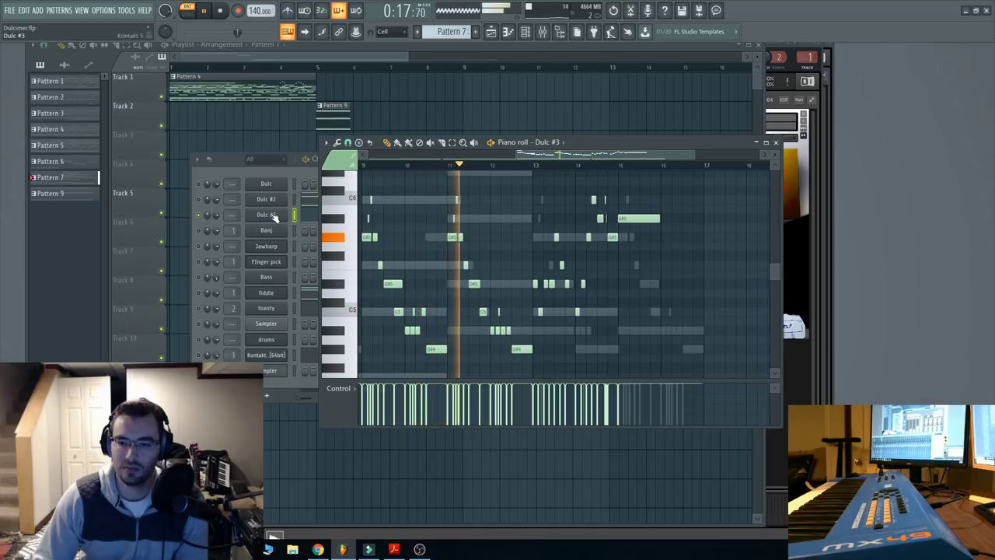
{"action": "scroll", "coordinate": [460, 259], "scroll_direction": "down", "scroll_amount": 3}
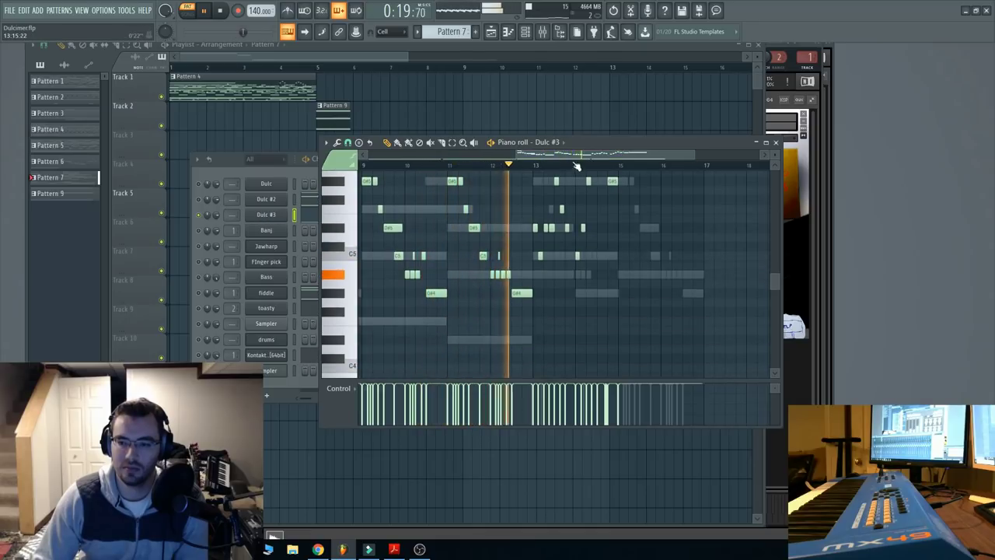
{"action": "left_click_drag", "start_coordinate": [571, 161], "coordinate": [568, 161]}
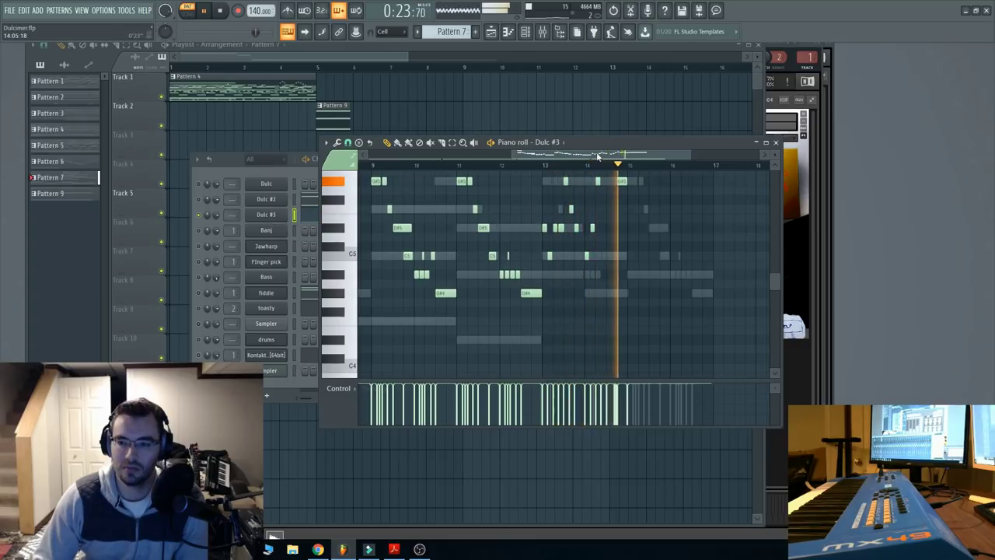
{"action": "scroll", "coordinate": [427, 176], "scroll_direction": "left", "scroll_amount": 1}
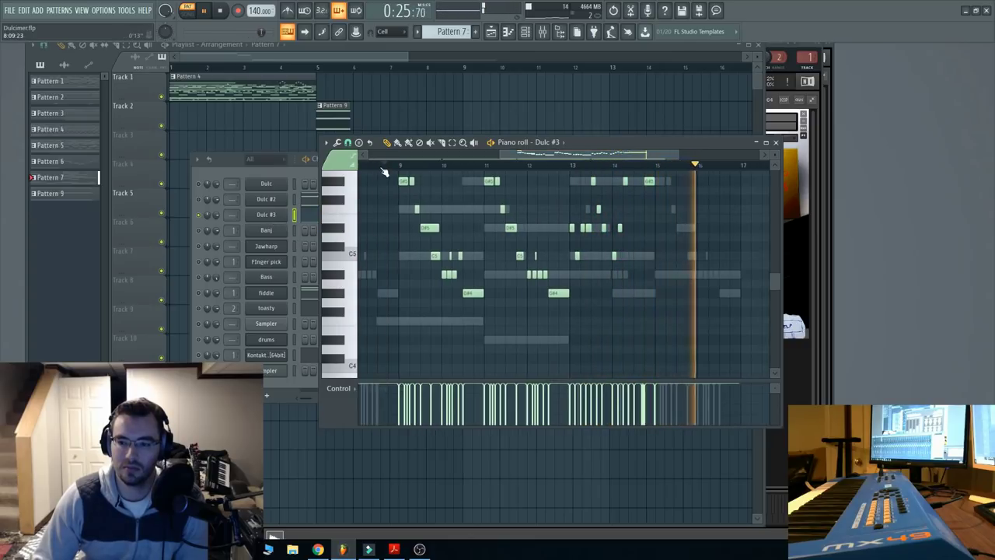
{"action": "scroll", "coordinate": [387, 180], "scroll_direction": "up", "scroll_amount": 3}
{"action": "scroll", "coordinate": [387, 179], "scroll_direction": "up", "scroll_amount": 1}
{"action": "left_click", "coordinate": [378, 166]}
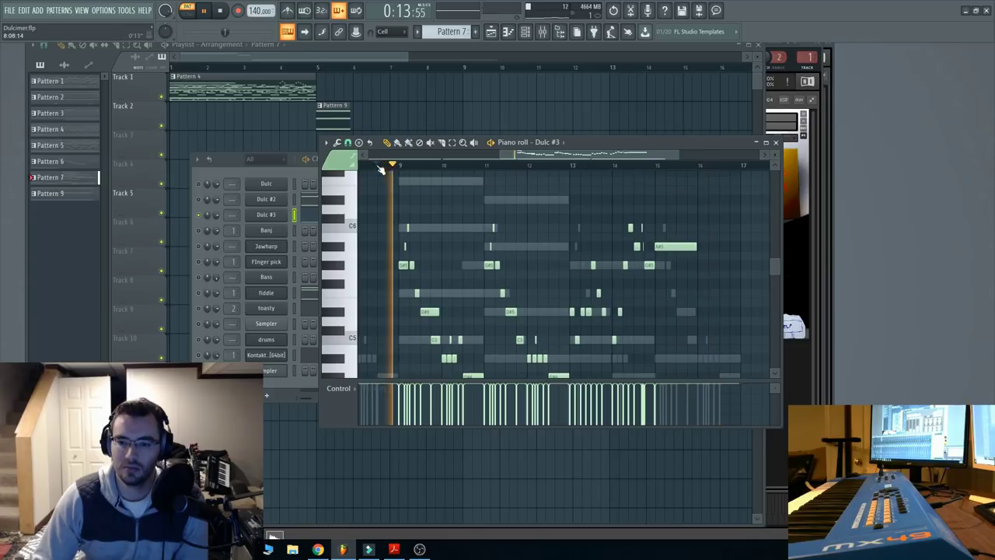
{"action": "scroll", "coordinate": [389, 222], "scroll_direction": "down", "scroll_amount": 12}
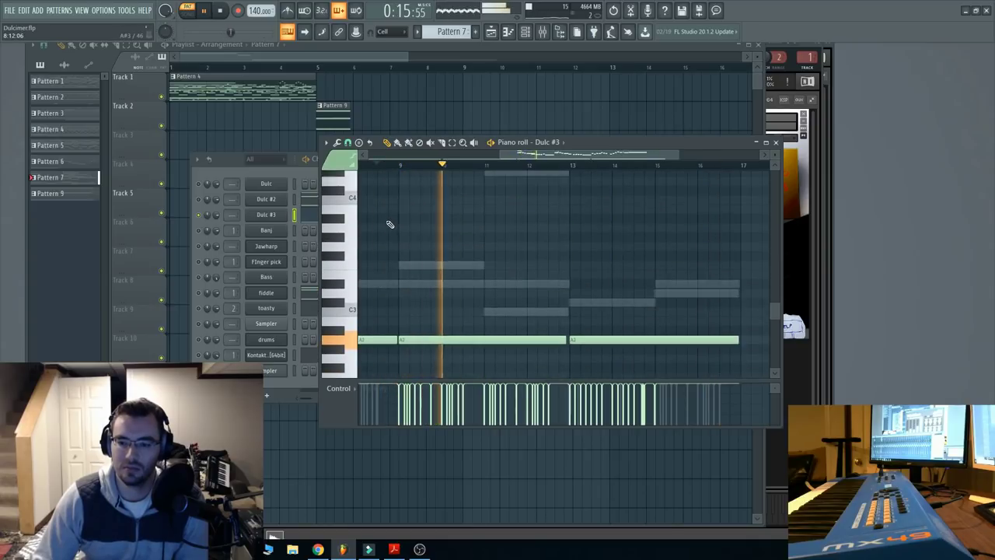
Open Dulc #3's Mountain Dulcimer, set String Selection to Manual, and audition it with repeated play and stop
{"action": "left_click", "coordinate": [262, 216]}
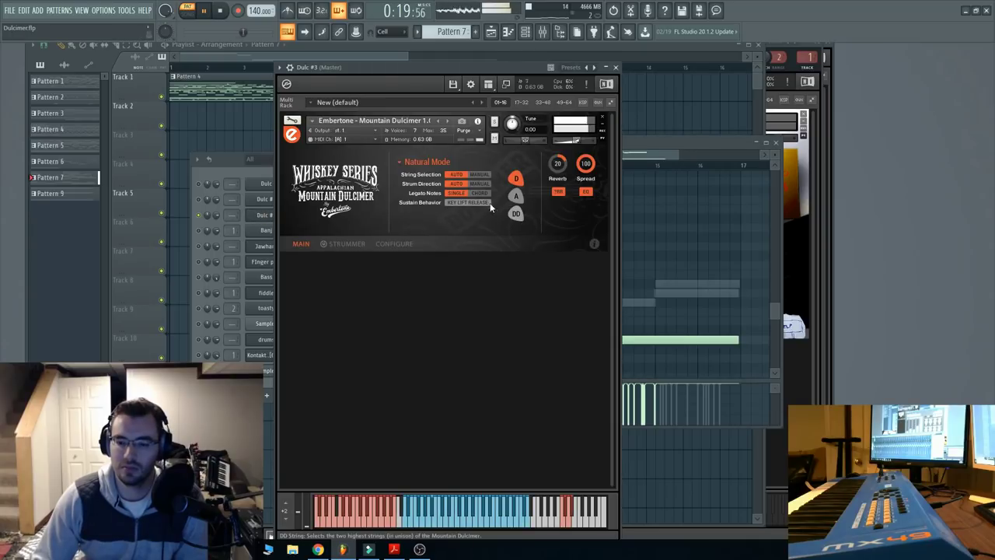
{"action": "left_click", "coordinate": [208, 14]}
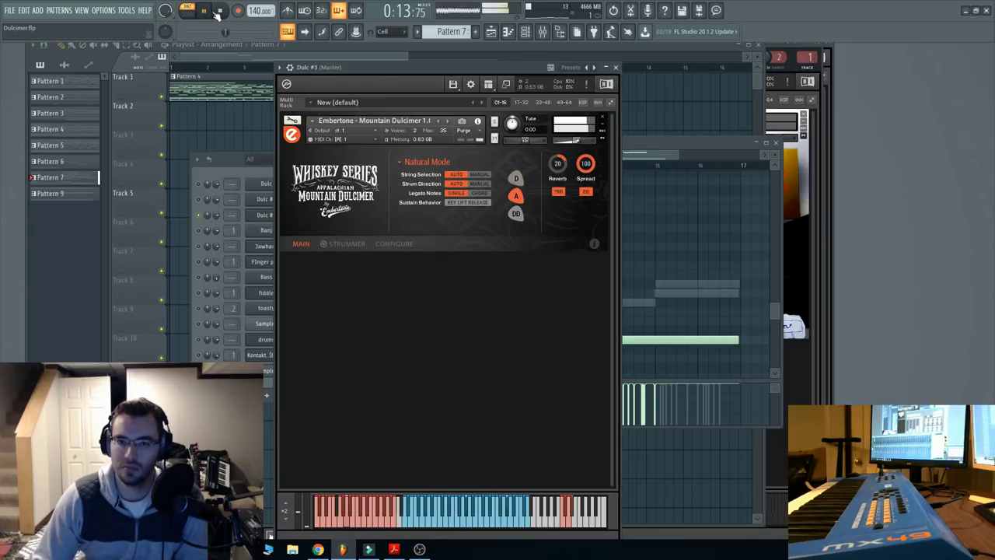
{"action": "left_click", "coordinate": [218, 14]}
{"action": "left_click", "coordinate": [479, 176]}
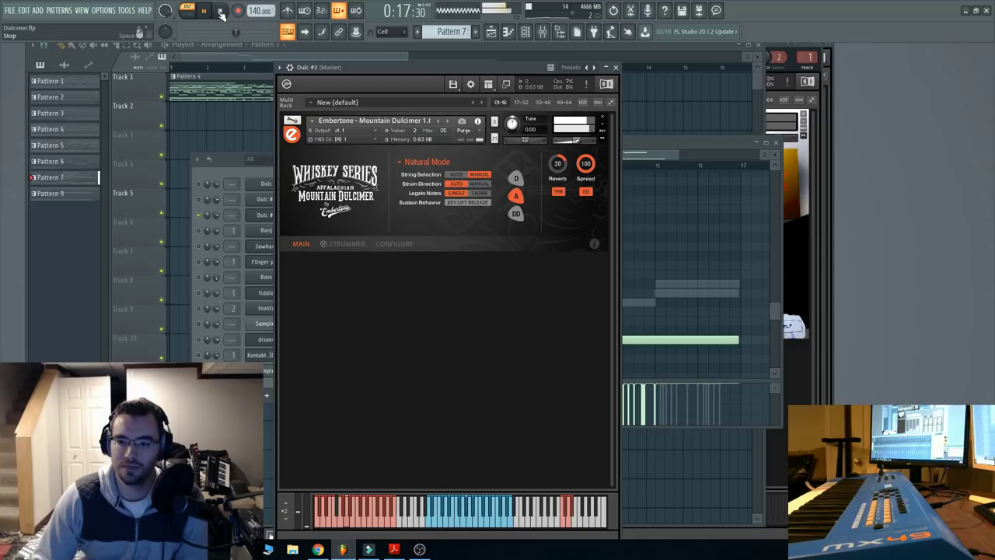
{"action": "left_click", "coordinate": [221, 12]}
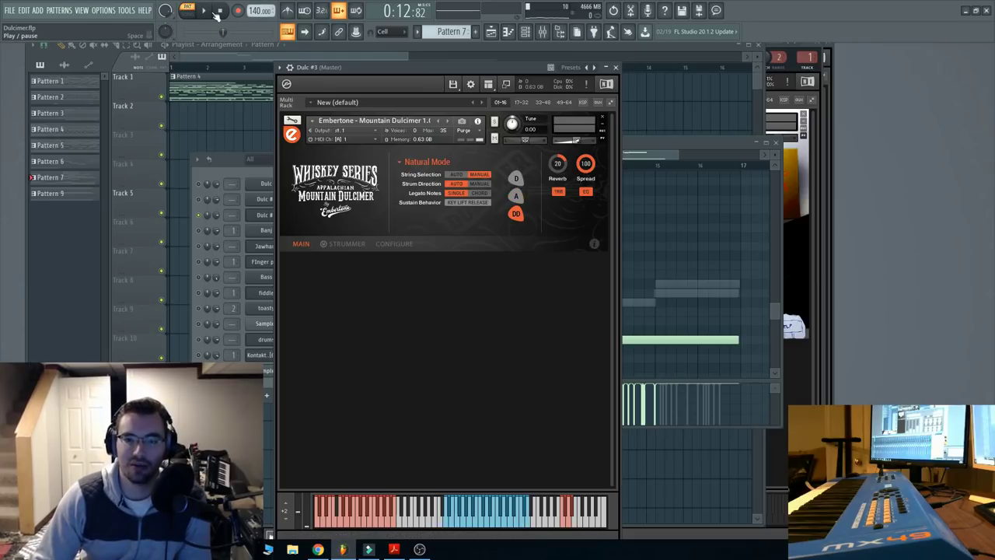
{"action": "left_click", "coordinate": [205, 11]}
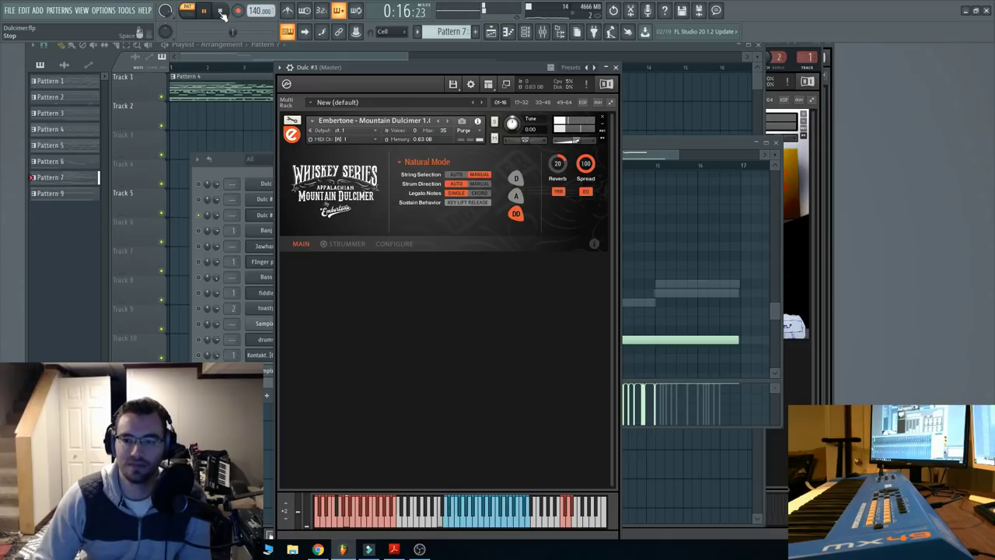
{"action": "left_click", "coordinate": [220, 11]}
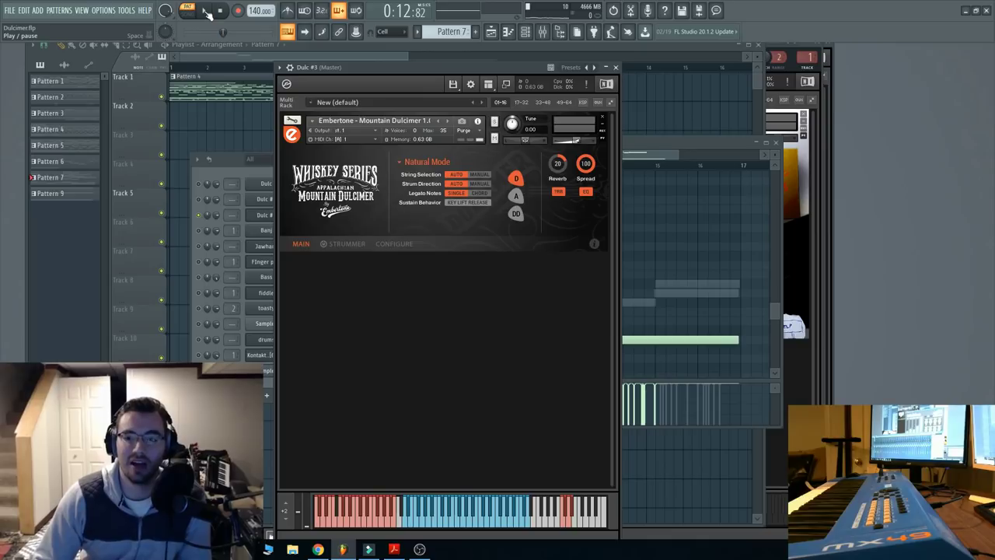
{"action": "left_click", "coordinate": [206, 12]}
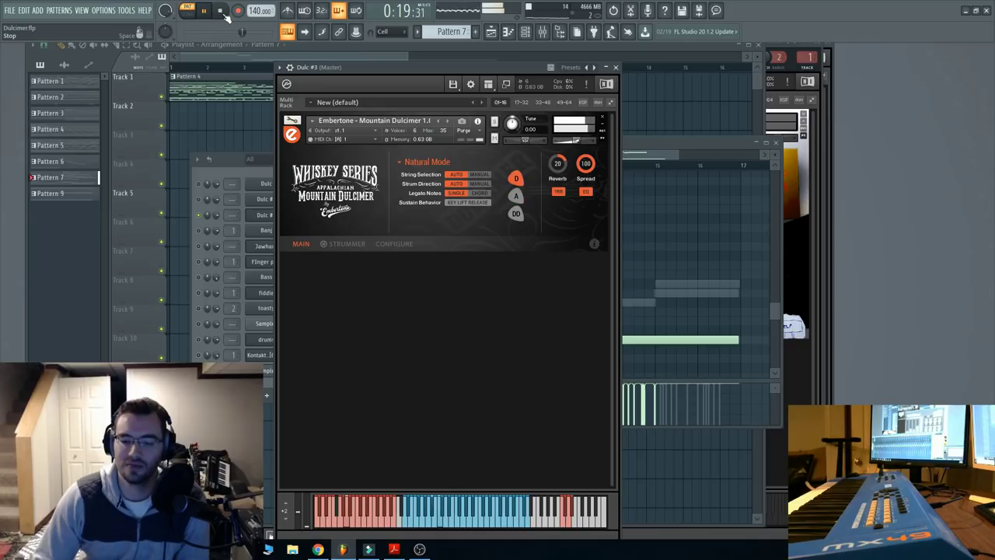
Restart playback from the beginning and open the Dulc #2 dulcimer instrument from the channel rack
{"action": "left_click", "coordinate": [659, 155]}
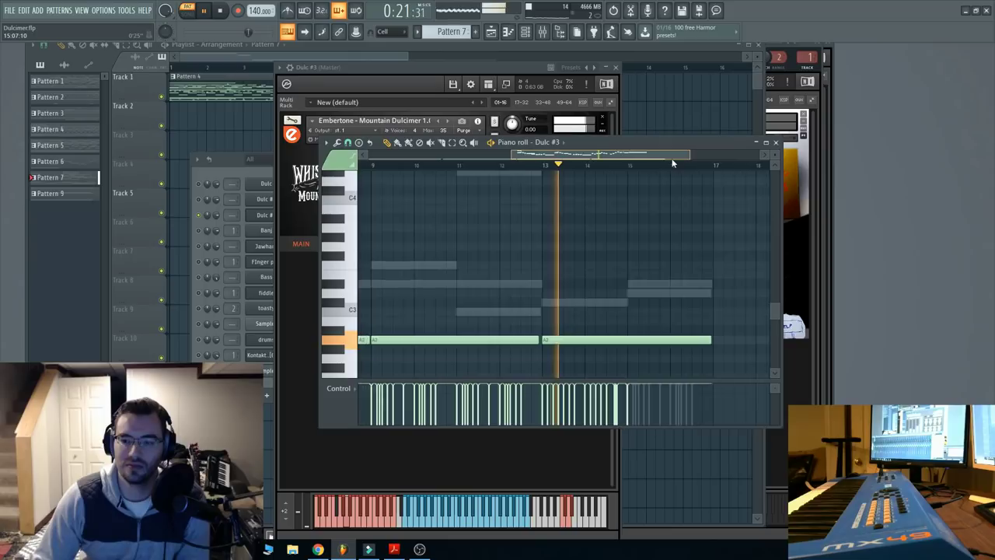
{"action": "left_click", "coordinate": [203, 203]}
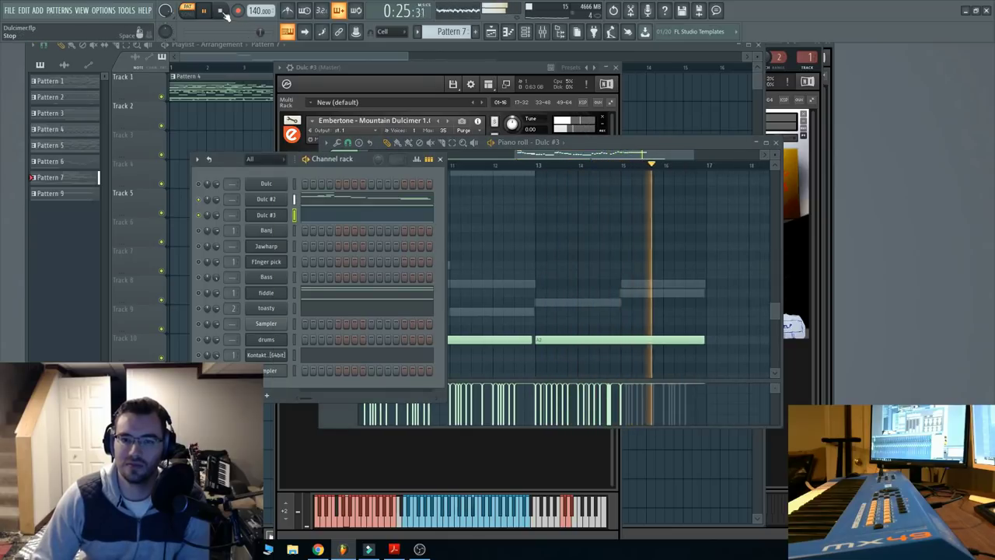
{"action": "left_click", "coordinate": [201, 200]}
{"action": "left_click", "coordinate": [221, 10]}
{"action": "key", "text": "space"}
{"action": "left_click", "coordinate": [264, 200]}
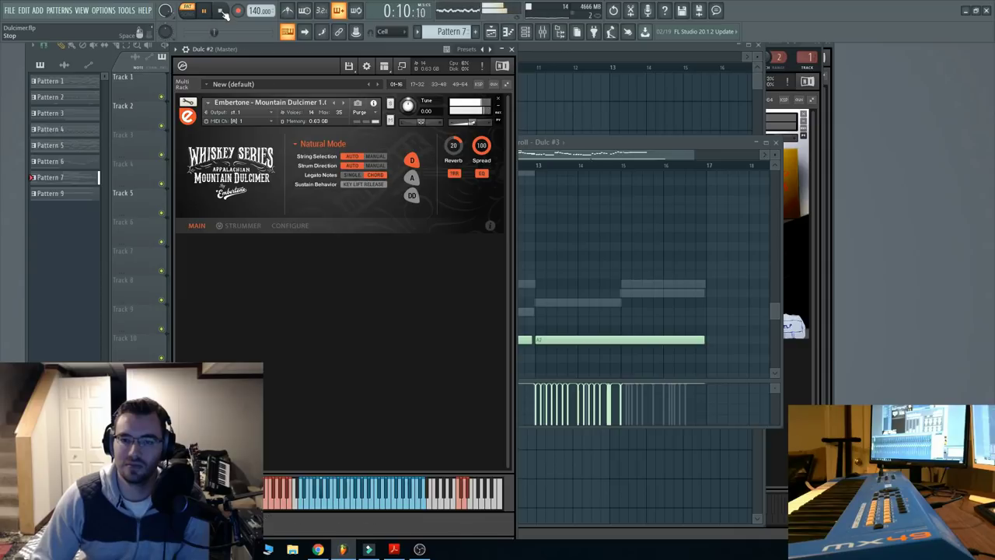
Bring up the channel rack from View, then stop and restart playback from the beginning
{"action": "left_click", "coordinate": [82, 11]}
{"action": "left_click", "coordinate": [101, 38]}
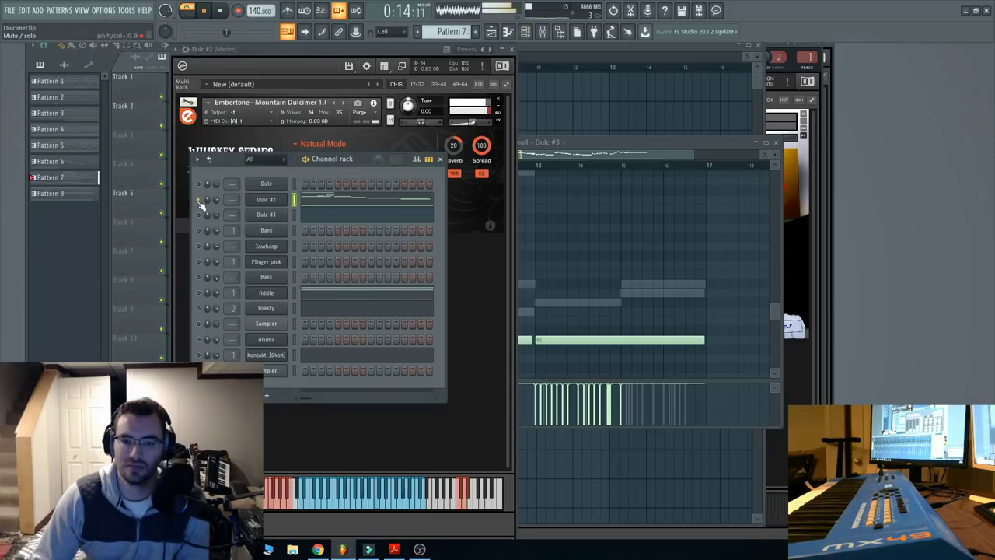
{"action": "left_click", "coordinate": [632, 164]}
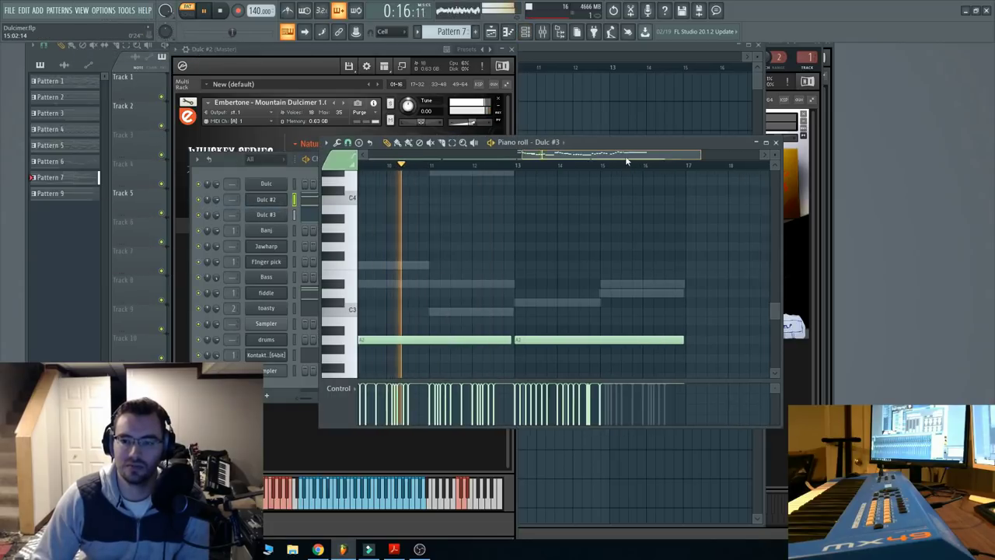
{"action": "key", "text": "F6"}
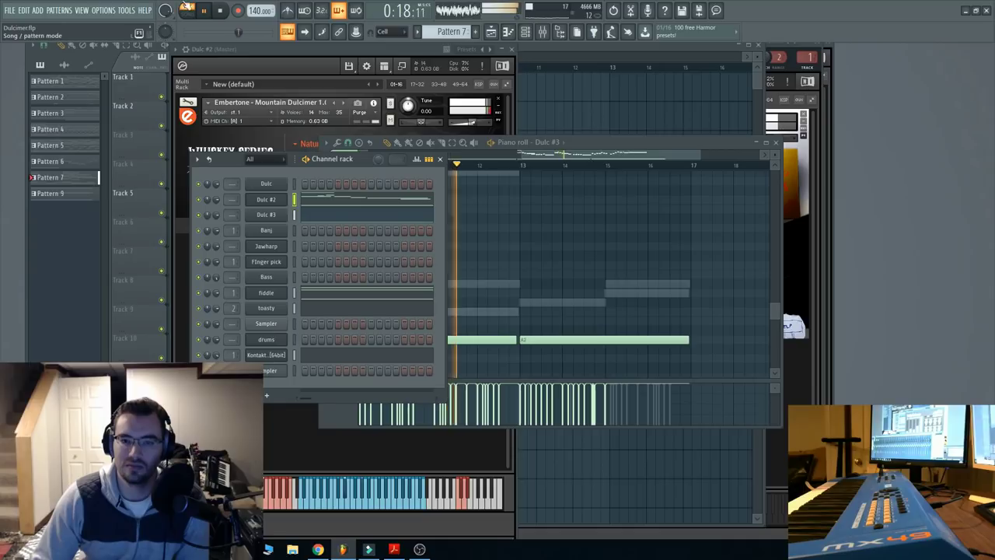
{"action": "left_click", "coordinate": [221, 11]}
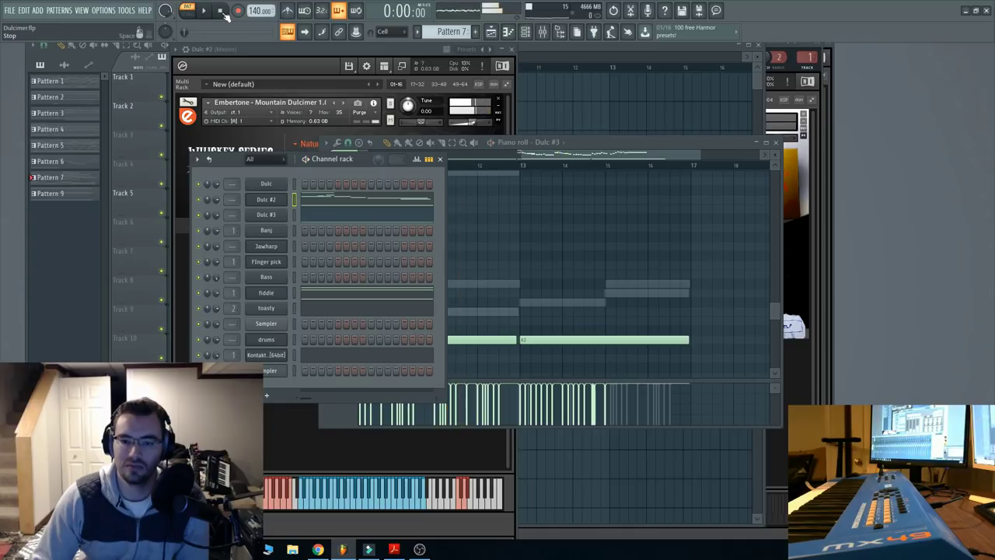
{"action": "key", "text": "space"}
Follow the busy melody through the piano roll as it plays, then stop playback
{"action": "left_click", "coordinate": [620, 156]}
{"action": "scroll", "coordinate": [596, 189], "scroll_direction": "down", "scroll_amount": 3}
{"action": "scroll", "coordinate": [572, 281], "scroll_direction": "down", "scroll_amount": 2}
{"action": "scroll", "coordinate": [617, 289], "scroll_direction": "up", "scroll_amount": 5}
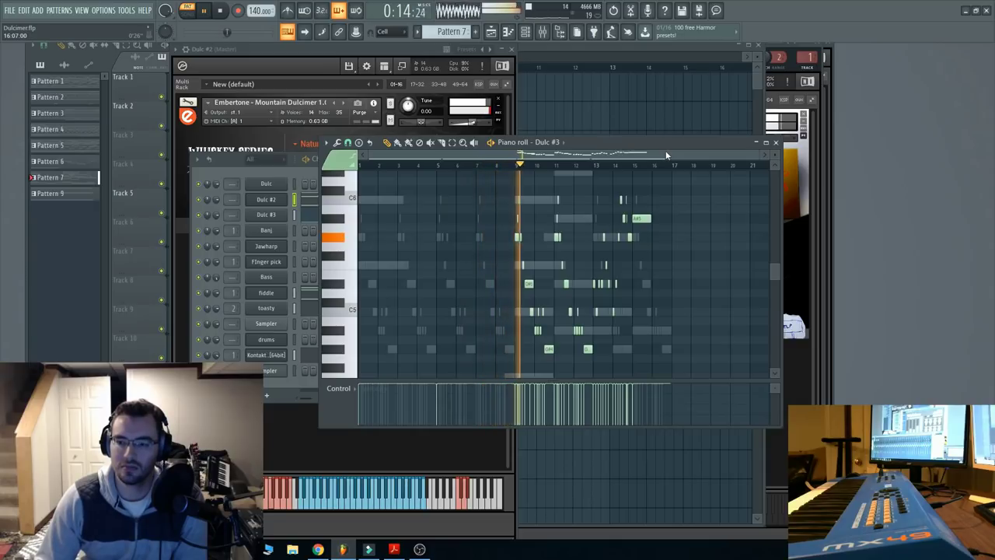
{"action": "left_click_drag", "start_coordinate": [666, 155], "coordinate": [690, 152]}
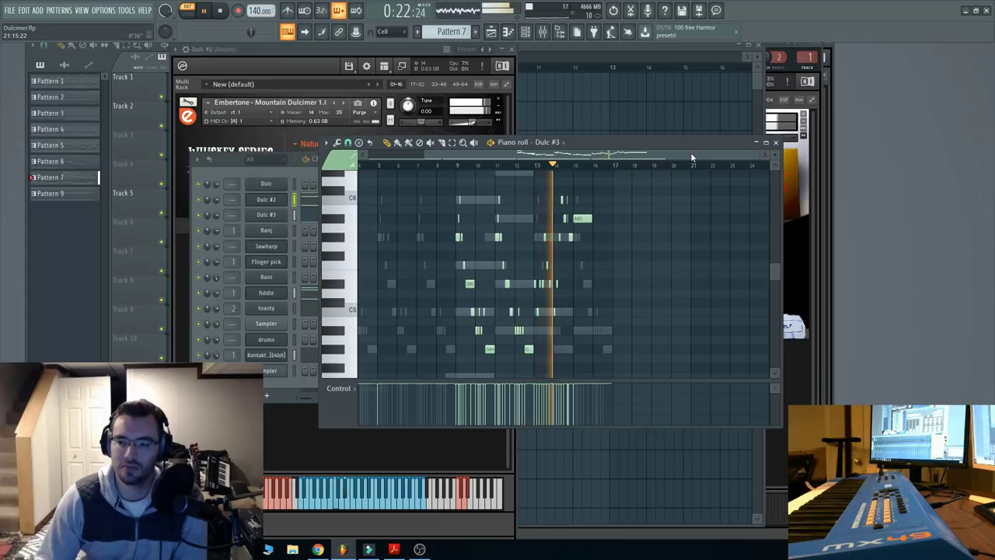
{"action": "scroll", "coordinate": [661, 200], "scroll_direction": "down", "scroll_amount": 3}
{"action": "scroll", "coordinate": [644, 169], "scroll_direction": "right", "scroll_amount": 2}
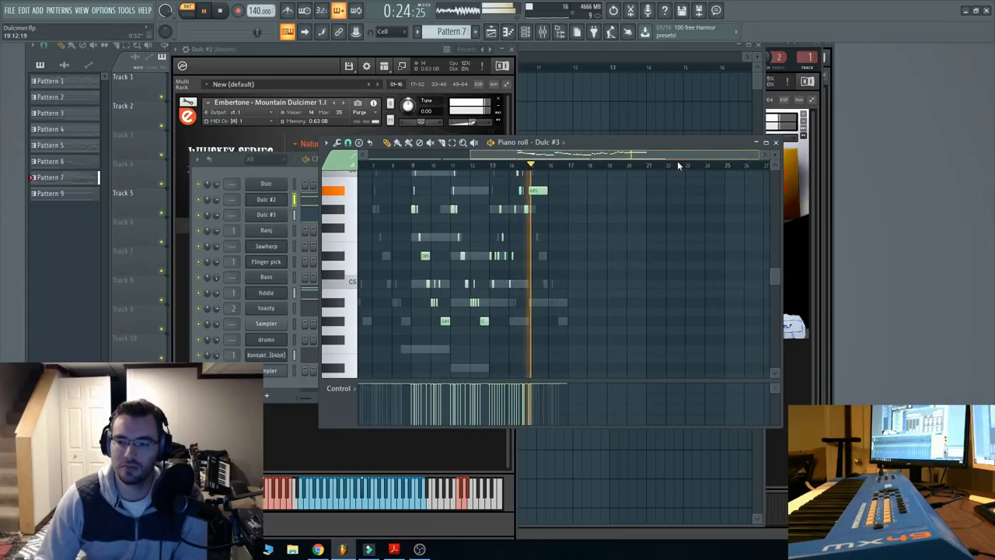
{"action": "left_click", "coordinate": [223, 12]}
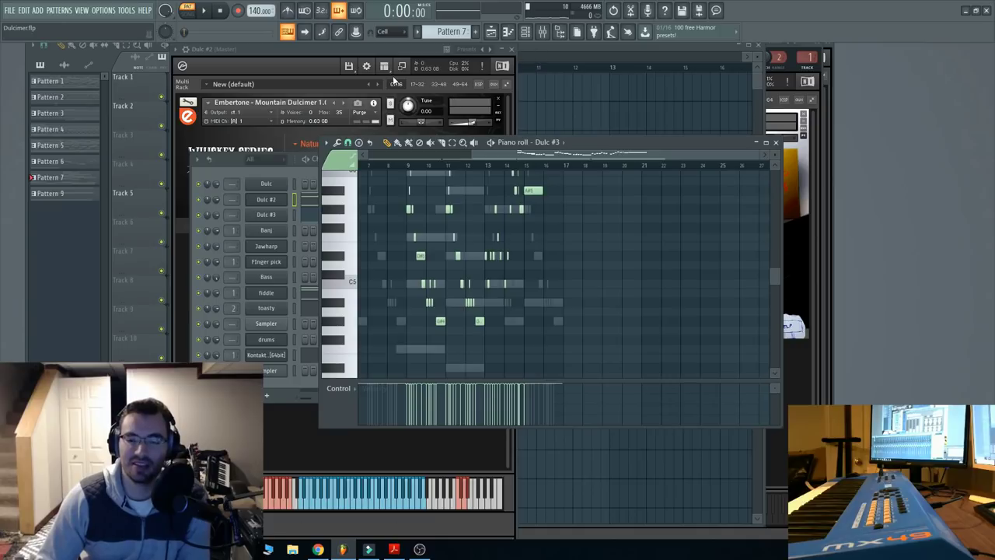
Position the Dulc #2 dulcimer window at the left, beside the Dulc #3 piano roll
{"action": "left_click_drag", "start_coordinate": [381, 49], "coordinate": [234, 56]}
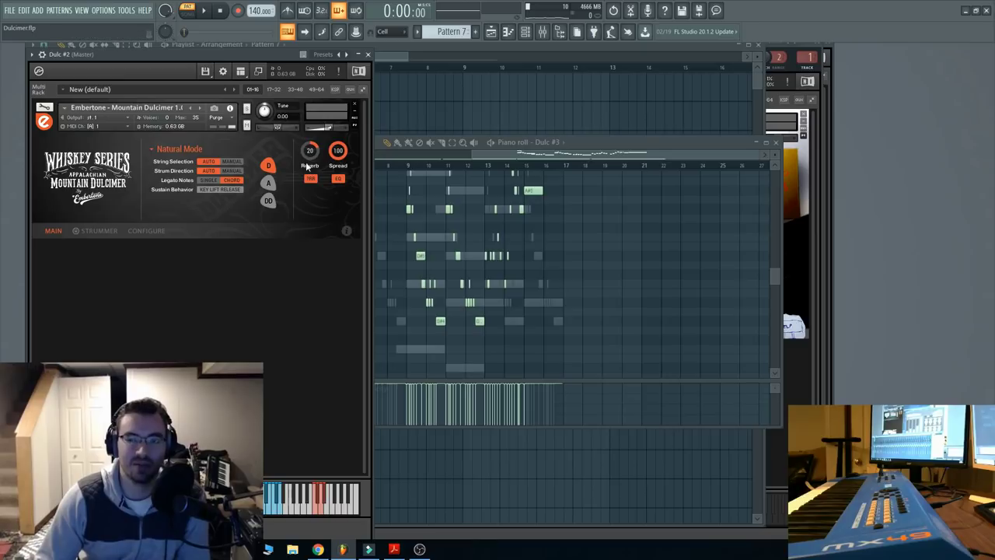
{"action": "left_click", "coordinate": [469, 161]}
{"action": "scroll", "coordinate": [469, 161], "scroll_direction": "left", "scroll_amount": 5}
{"action": "scroll", "coordinate": [518, 266], "scroll_direction": "up", "scroll_amount": 3}
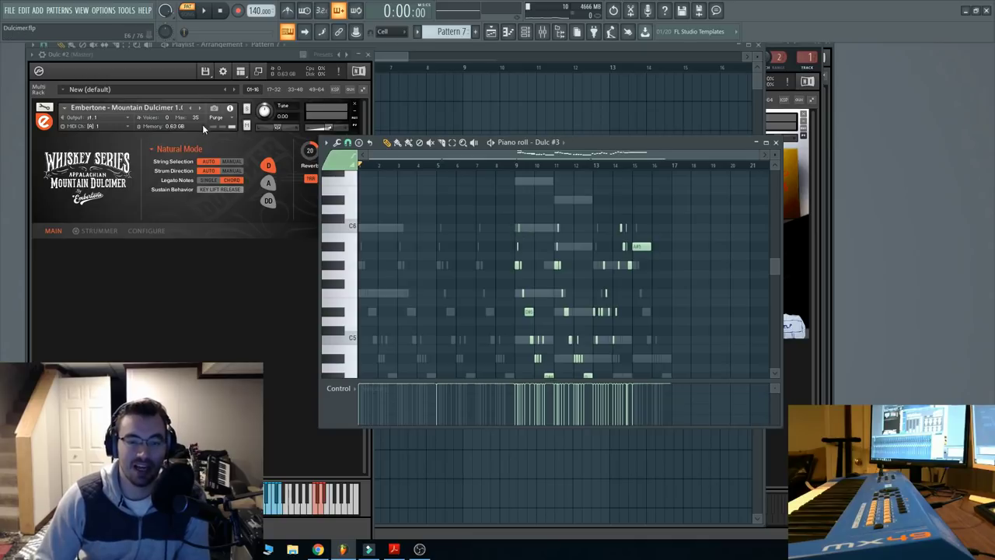
{"action": "left_click_drag", "start_coordinate": [231, 64], "coordinate": [207, 59]}
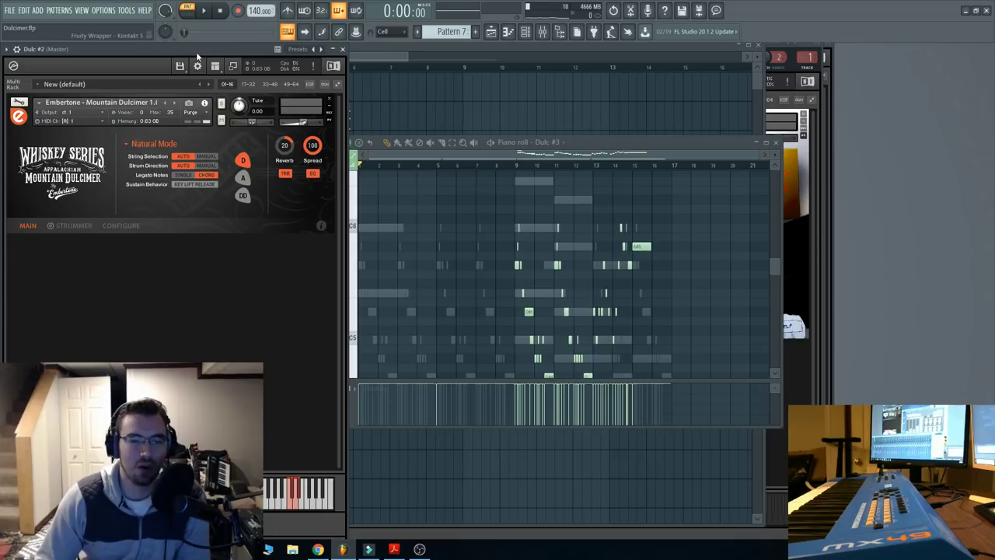
{"action": "left_click_drag", "start_coordinate": [196, 52], "coordinate": [232, 48]}
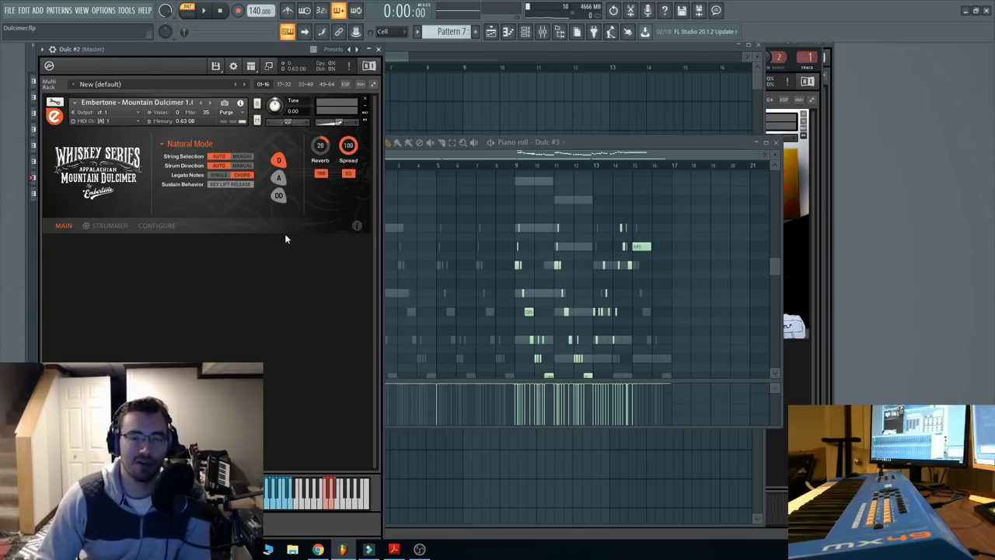
{"action": "left_click", "coordinate": [394, 549]}
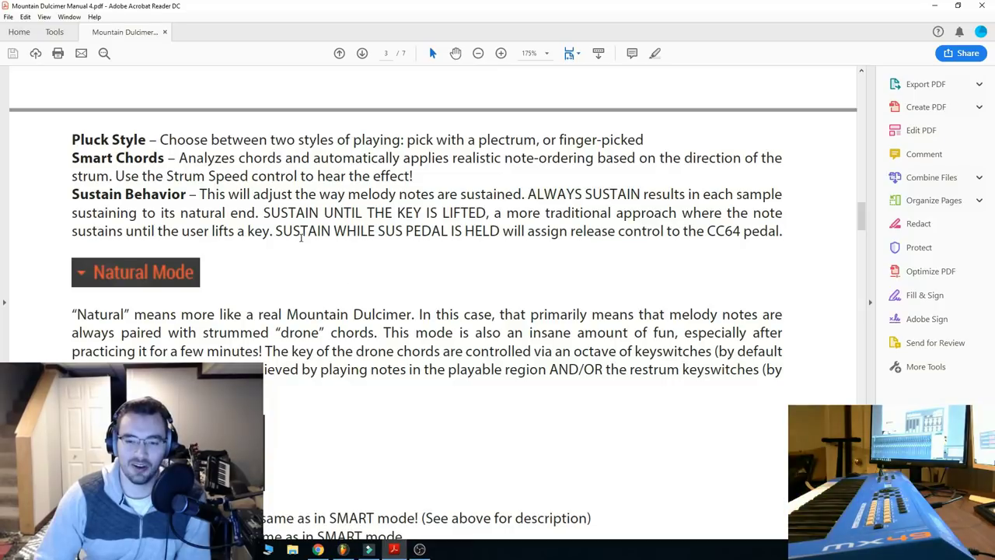
{"action": "scroll", "coordinate": [443, 300], "scroll_direction": "down", "scroll_amount": 1}
{"action": "scroll", "coordinate": [443, 300], "scroll_direction": "down", "scroll_amount": 4}
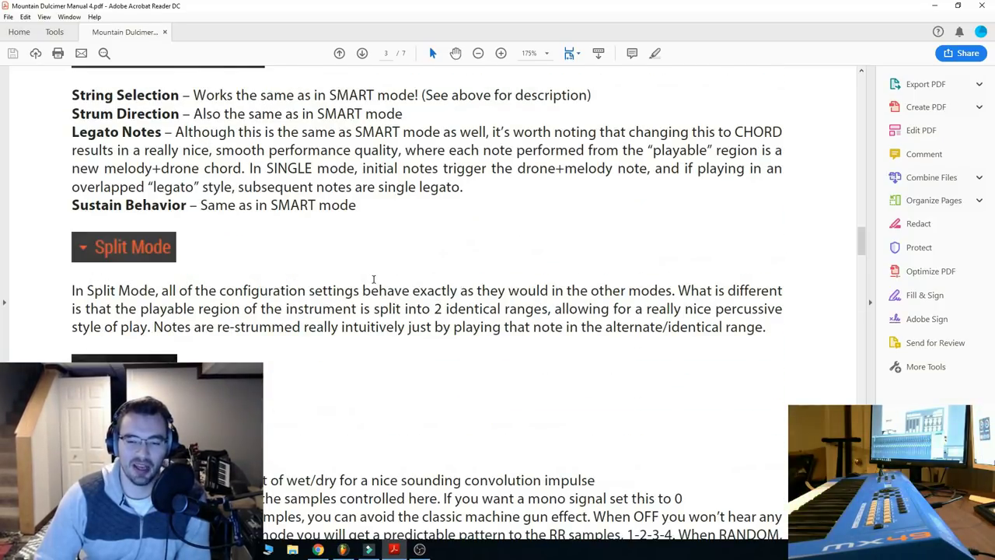
{"action": "scroll", "coordinate": [370, 282], "scroll_direction": "down", "scroll_amount": 2}
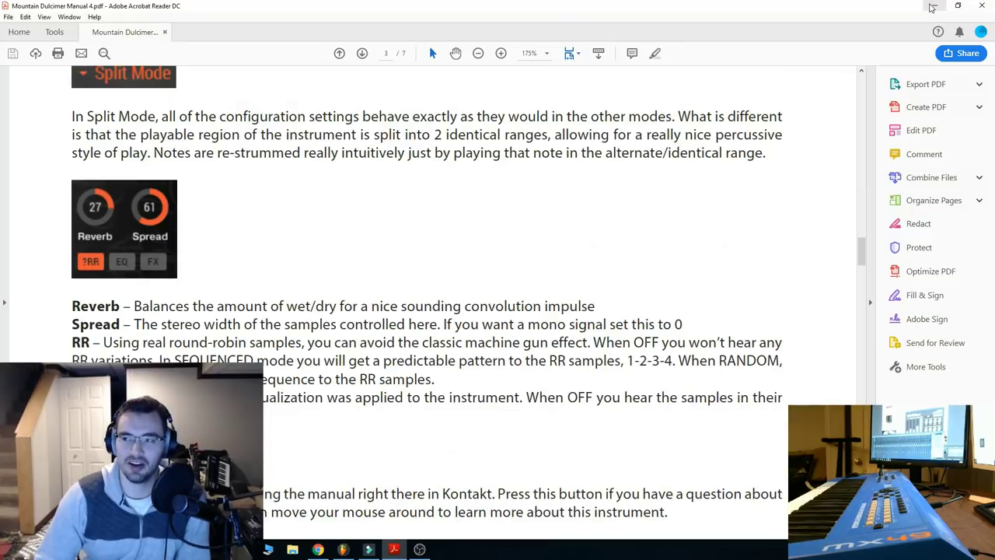
{"action": "left_click", "coordinate": [935, 5]}
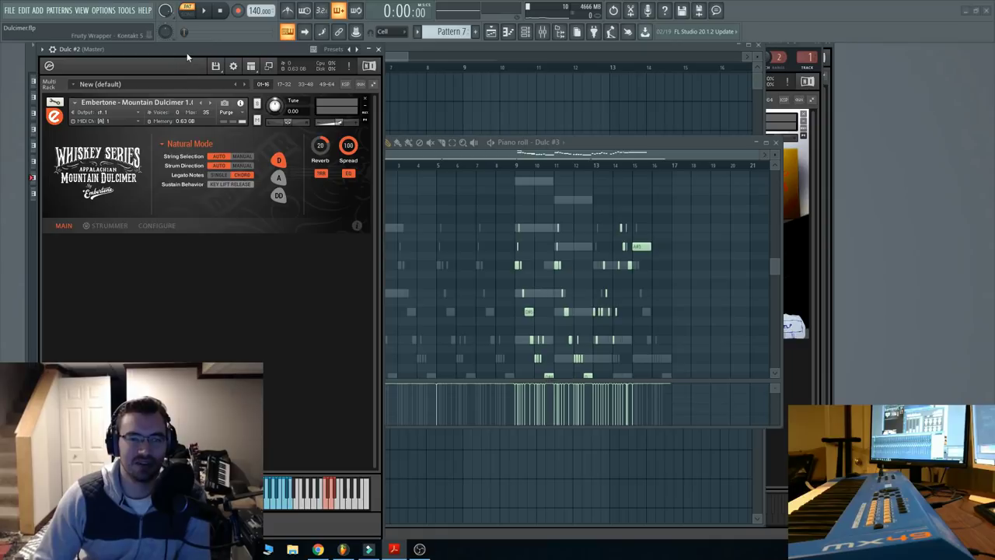
Drag the Dulc #2 dulcimer window left, then right and down until the pattern list shows
{"action": "left_click_drag", "start_coordinate": [186, 56], "coordinate": [158, 54]}
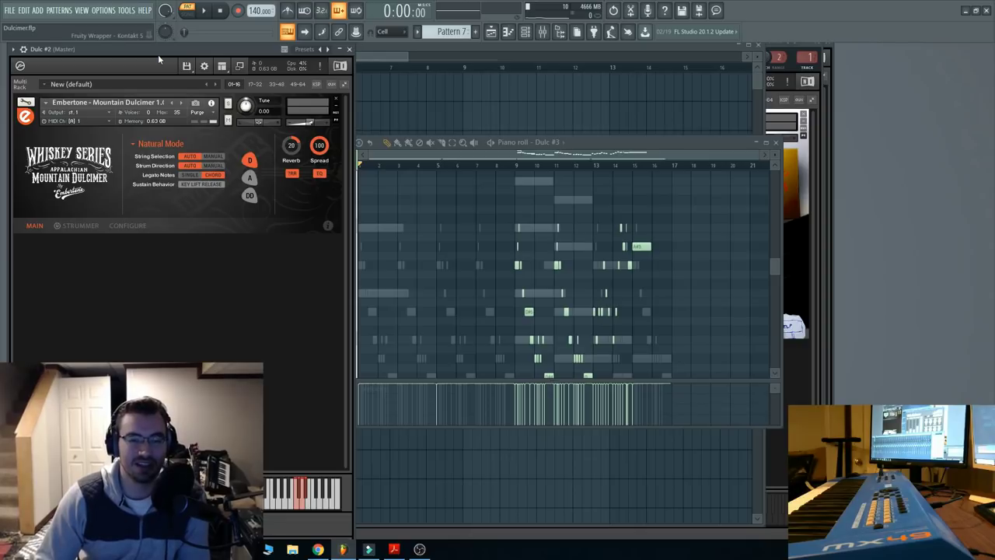
{"action": "left_click_drag", "start_coordinate": [158, 54], "coordinate": [155, 55]}
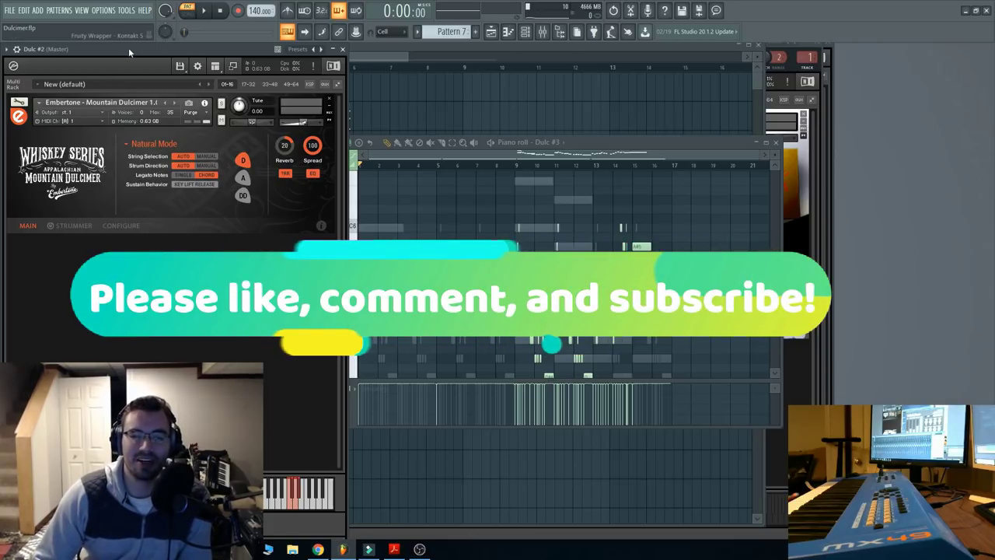
{"action": "left_click_drag", "start_coordinate": [129, 51], "coordinate": [185, 67]}
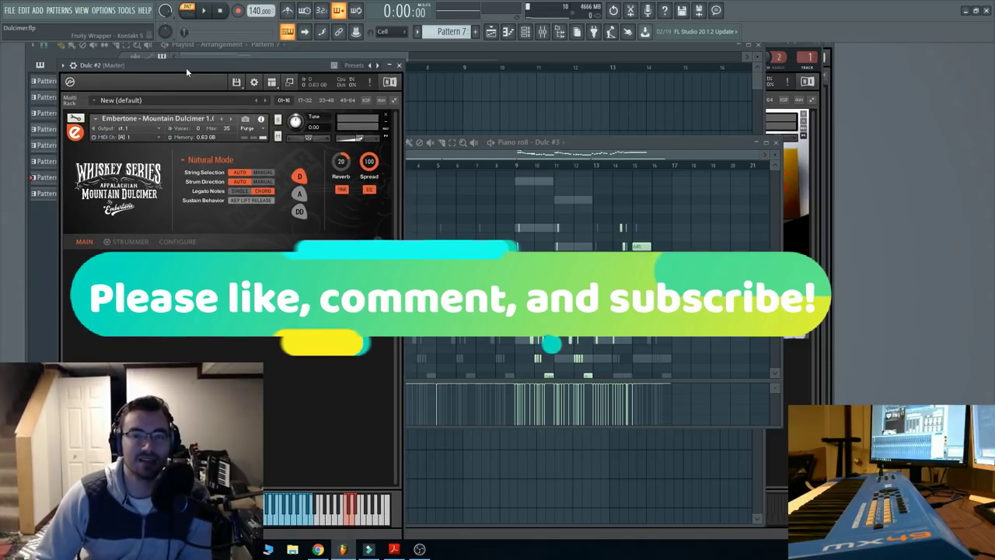